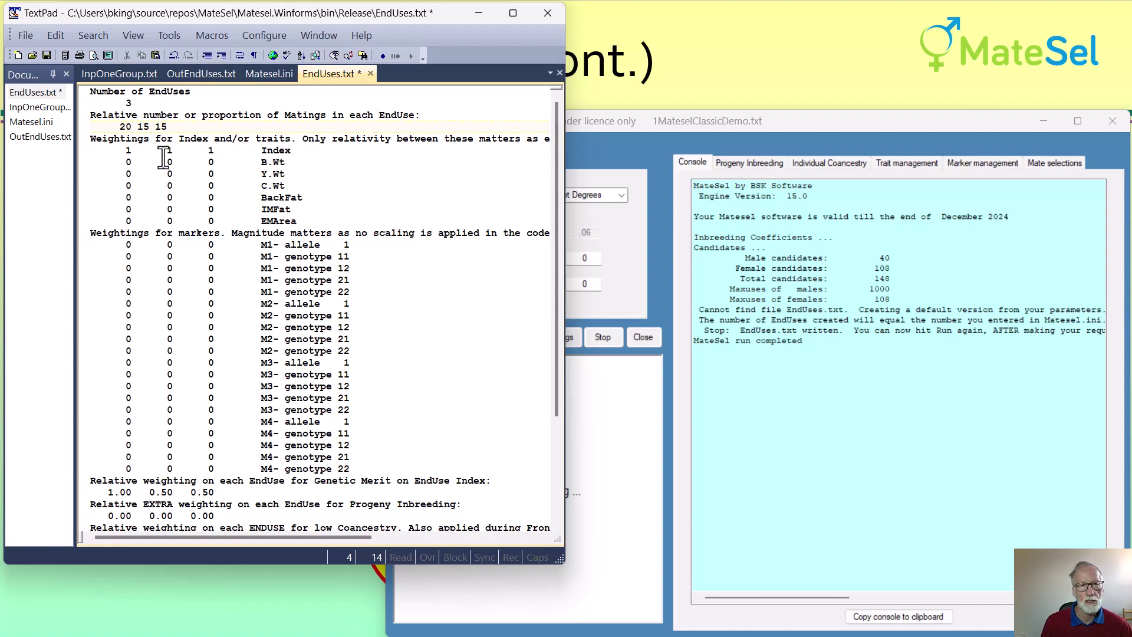
Set the second EndUse's weightings in EndUses.txt to 0 for Index and 1 for B.Wt
{"action": "left_click", "coordinate": [169, 151]}
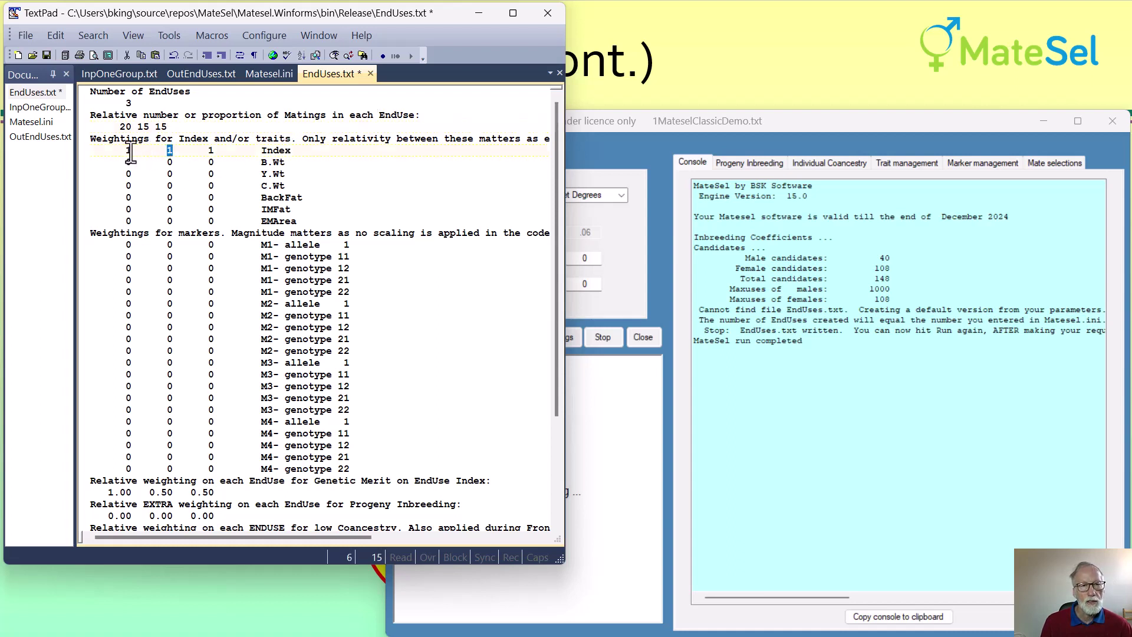
{"action": "left_click", "coordinate": [129, 154]}
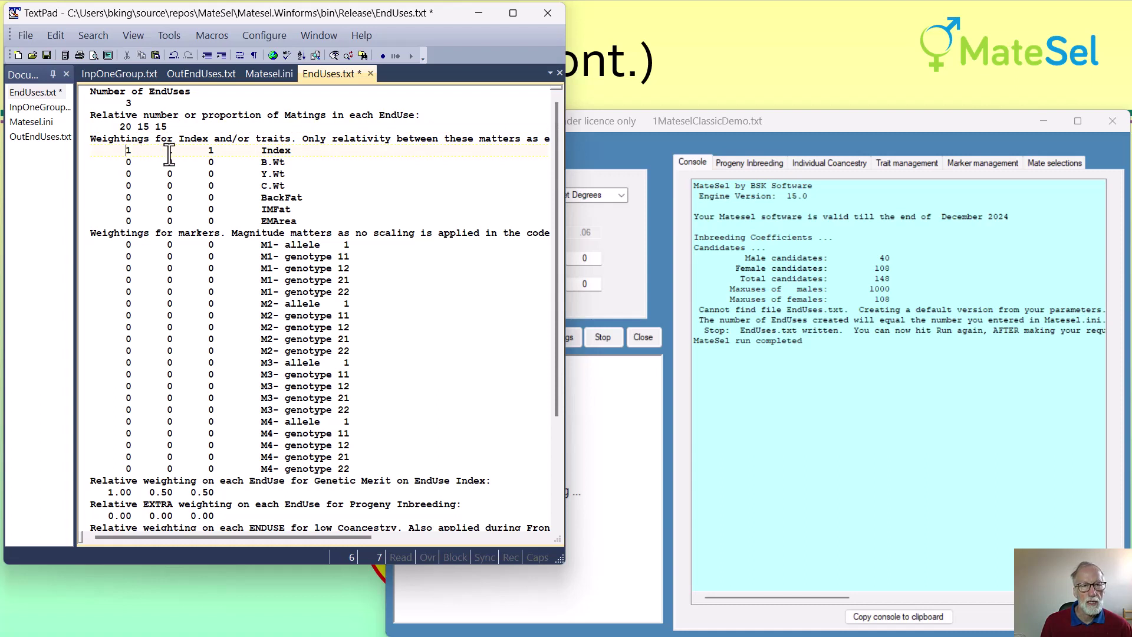
{"action": "double_click", "coordinate": [170, 151]}
{"action": "type", "text": "0"}
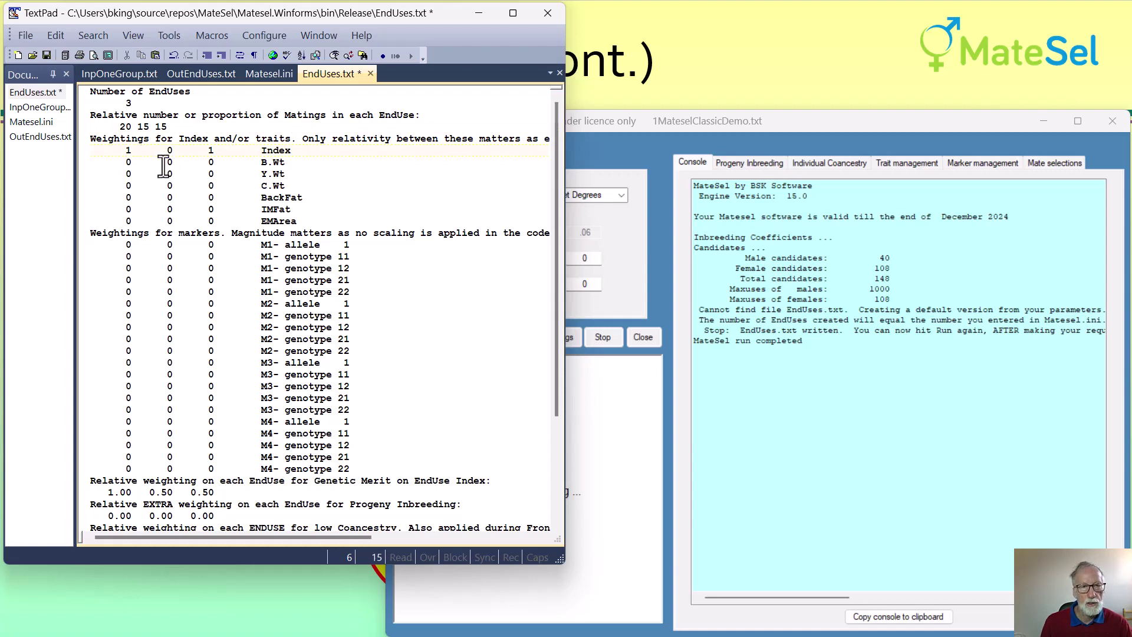
{"action": "double_click", "coordinate": [170, 163]}
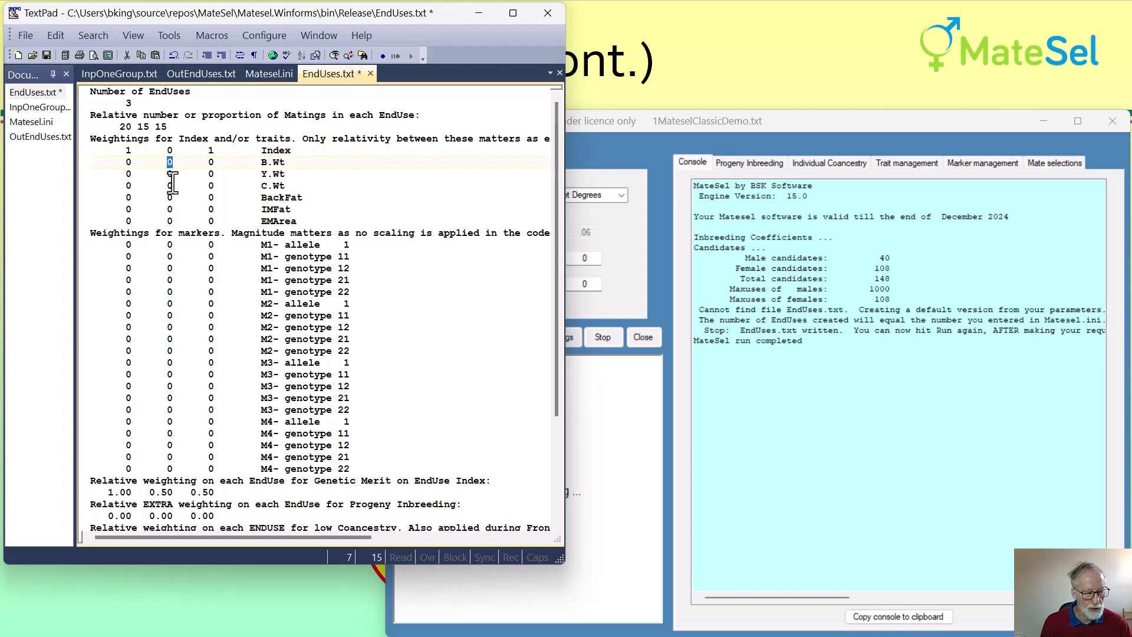
{"action": "type", "text": "1"}
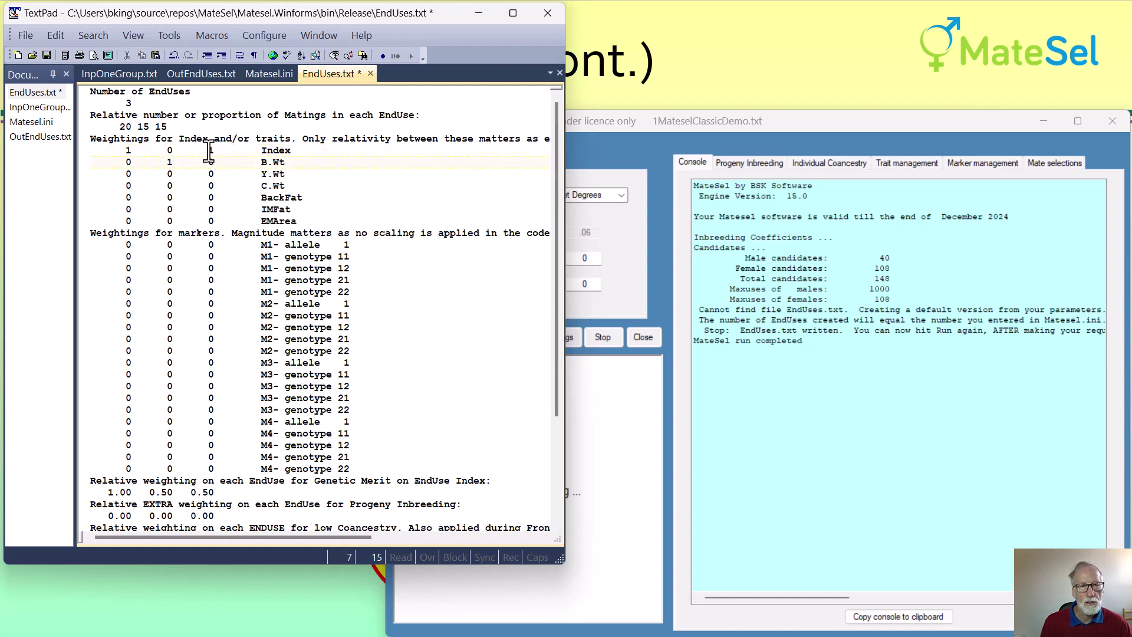
Set the third EndUse's weightings to 0 for Index and 1 for Y.Wt
{"action": "double_click", "coordinate": [211, 151]}
{"action": "type", "text": "0"}
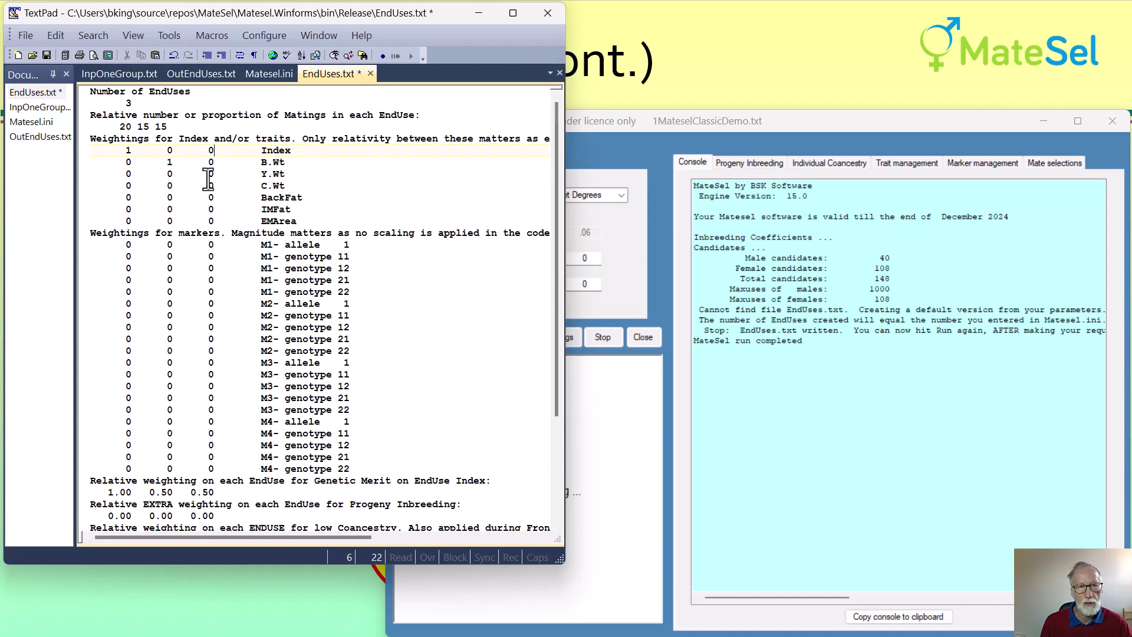
{"action": "double_click", "coordinate": [211, 174]}
{"action": "type", "text": "1"}
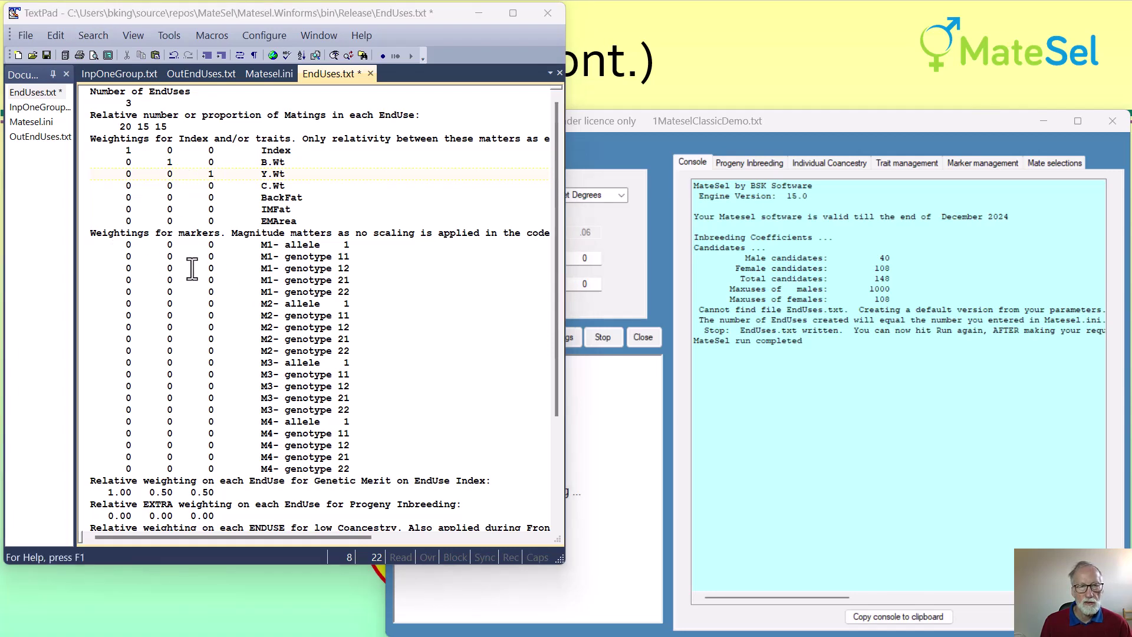
Check the low Coancestry weightings, save EndUses.txt, and run the analysis in MateSel
{"action": "scroll", "coordinate": [241, 339], "scroll_direction": "down", "scroll_amount": 3}
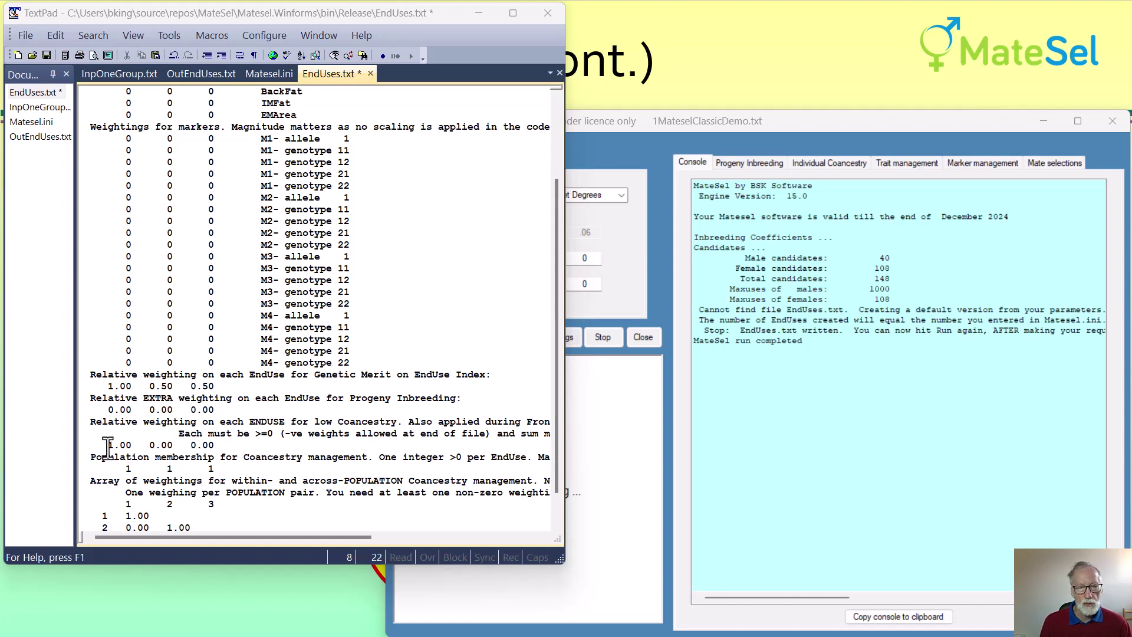
{"action": "double_click", "coordinate": [110, 446]}
{"action": "left_click_drag", "start_coordinate": [119, 446], "coordinate": [137, 446]}
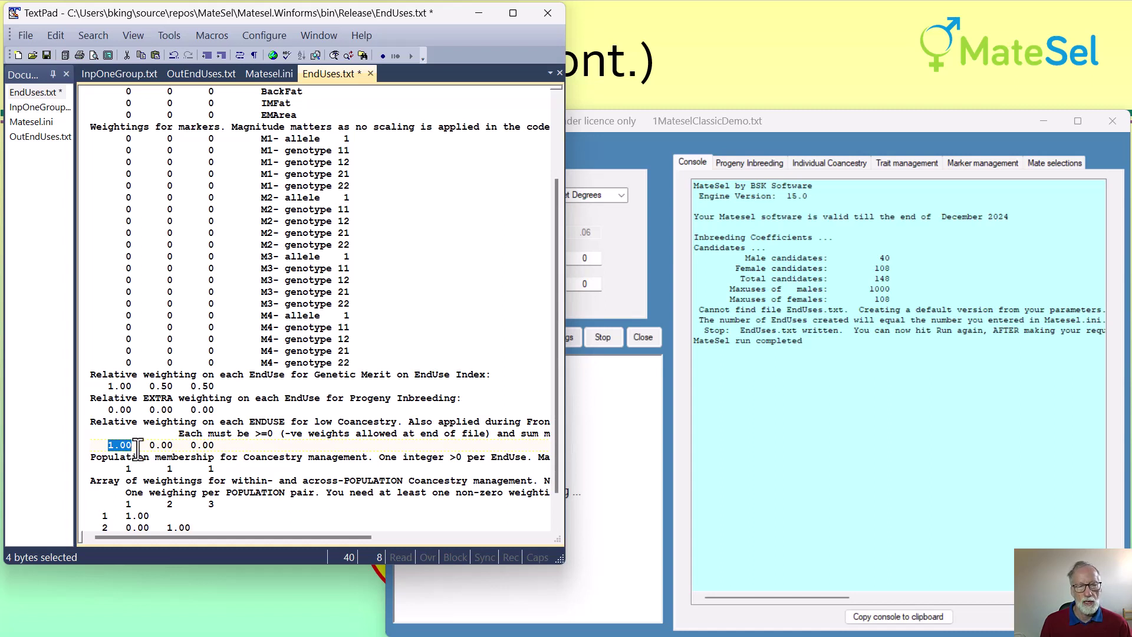
{"action": "left_click_drag", "start_coordinate": [149, 447], "coordinate": [218, 448]}
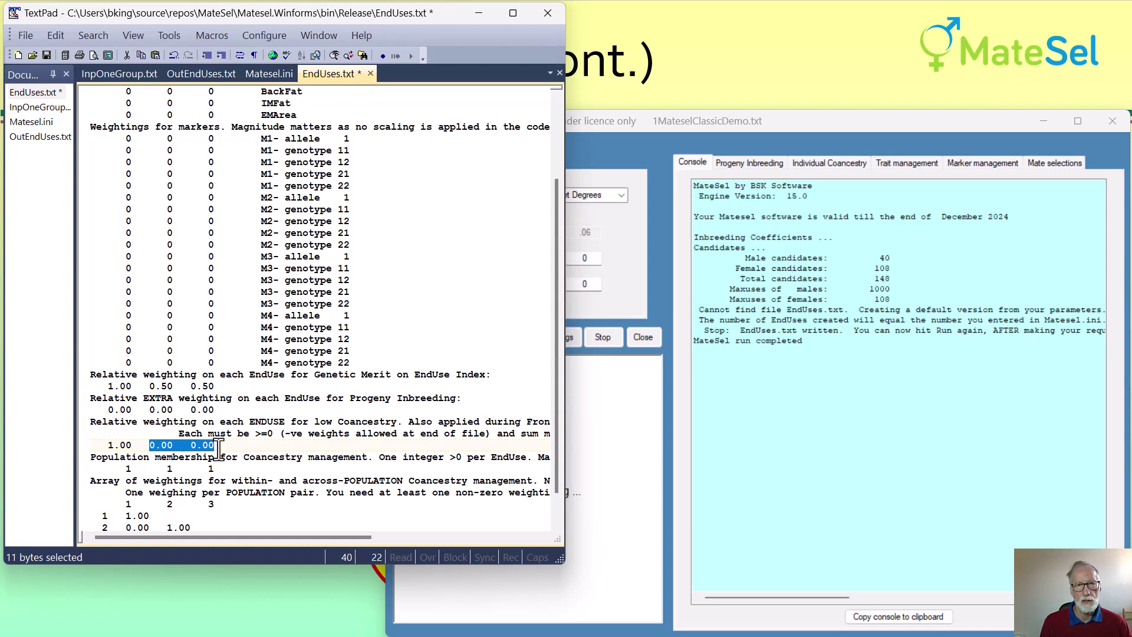
{"action": "left_click", "coordinate": [47, 55]}
{"action": "left_click", "coordinate": [674, 121]}
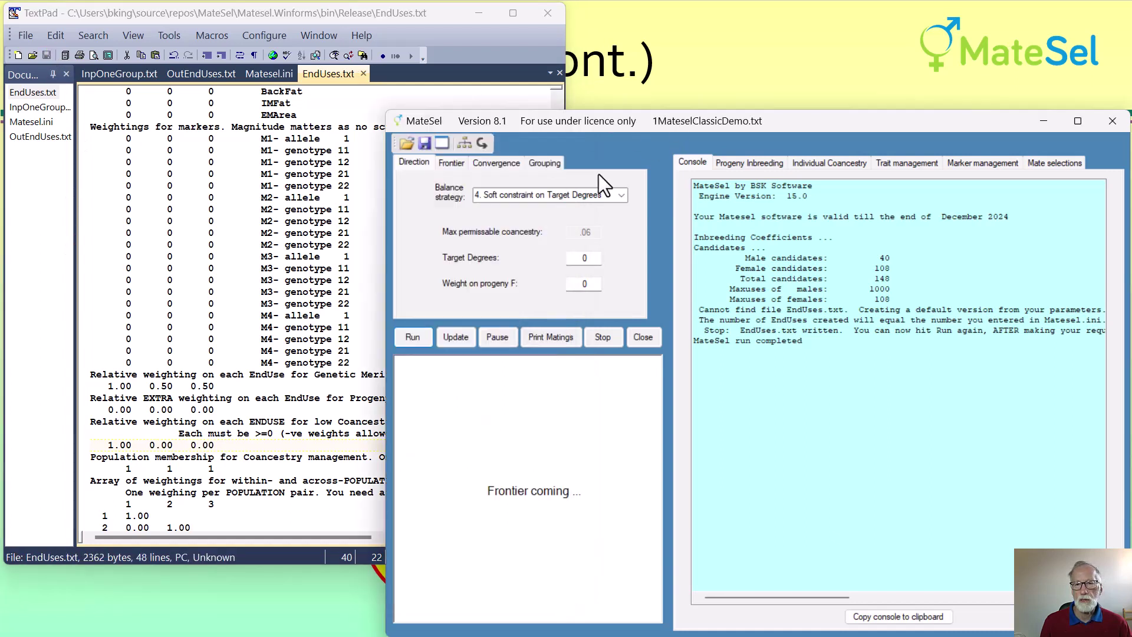
{"action": "left_click", "coordinate": [409, 340]}
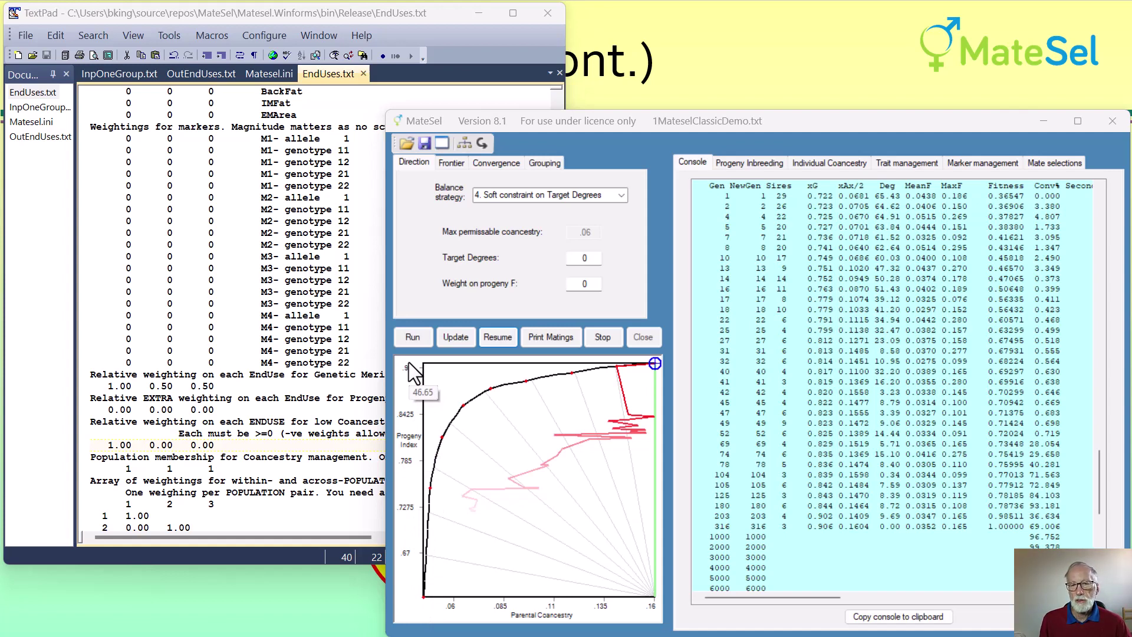
Examine the mate selections for each EndUse, check the sire use summary, and return to the list of matings
{"action": "left_click", "coordinate": [1056, 163]}
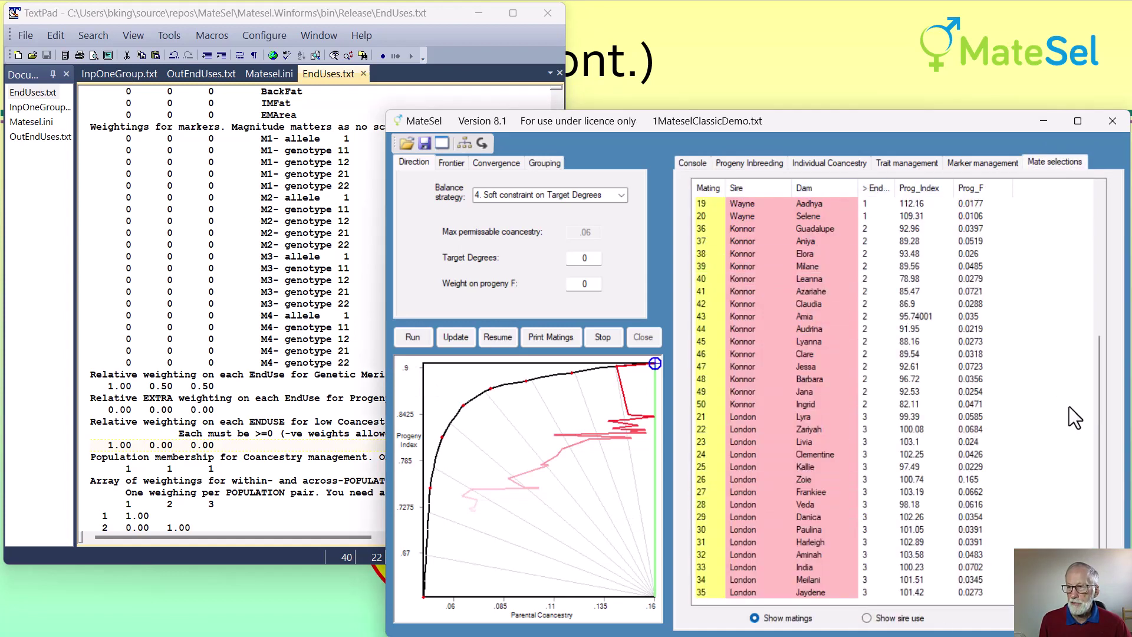
{"action": "left_click_drag", "start_coordinate": [1099, 416], "coordinate": [1090, 225]}
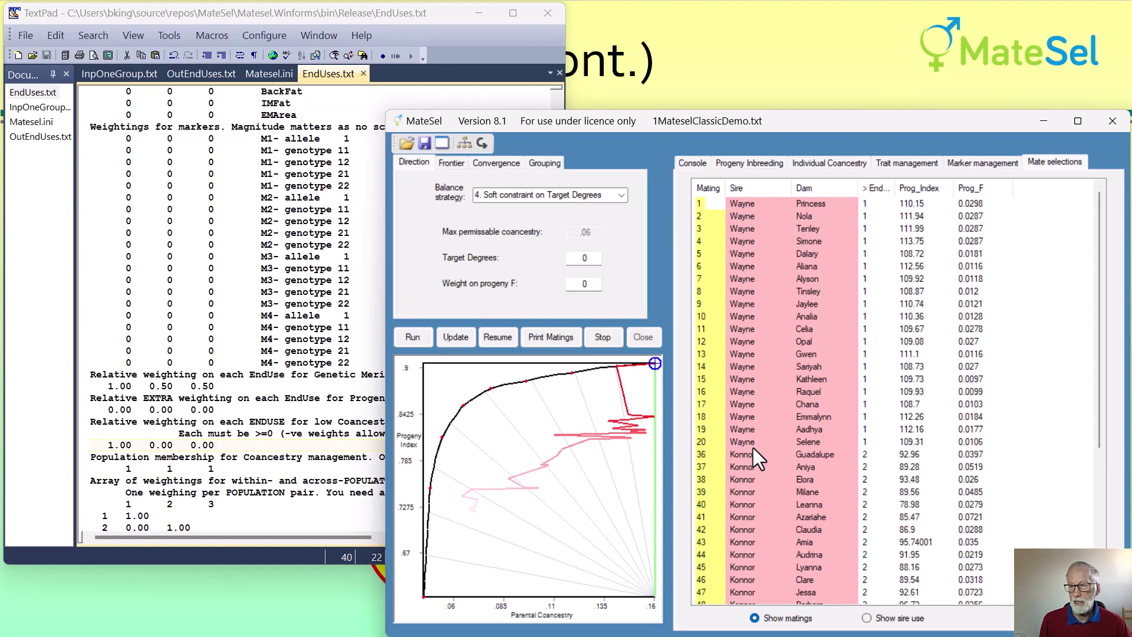
{"action": "scroll", "coordinate": [752, 447], "scroll_direction": "down", "scroll_amount": 4}
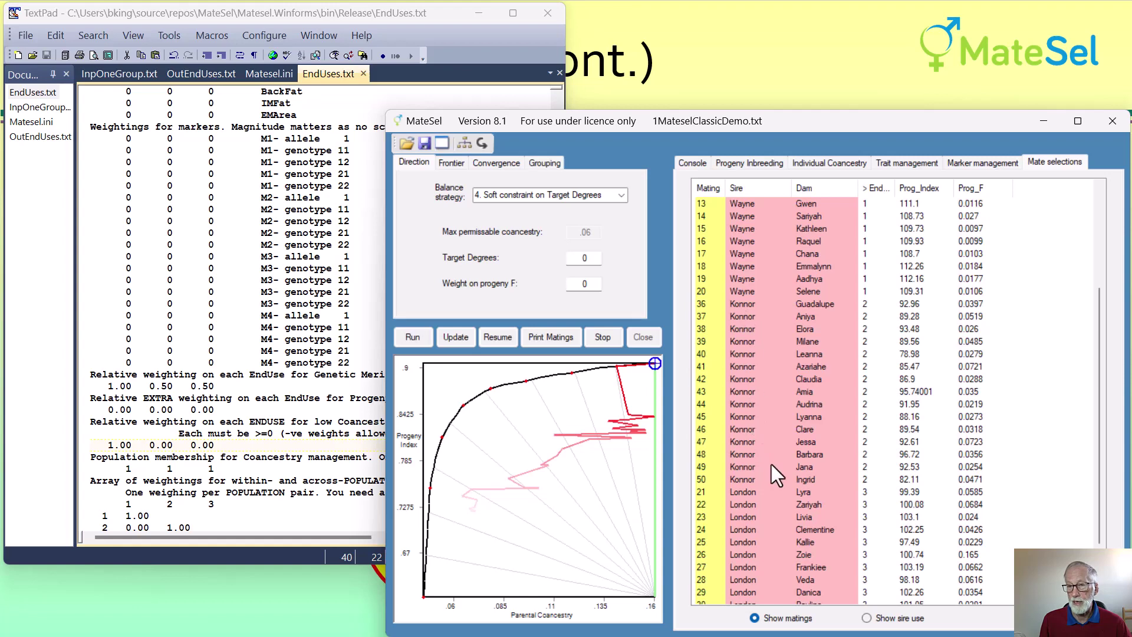
{"action": "scroll", "coordinate": [771, 465], "scroll_direction": "down", "scroll_amount": 2}
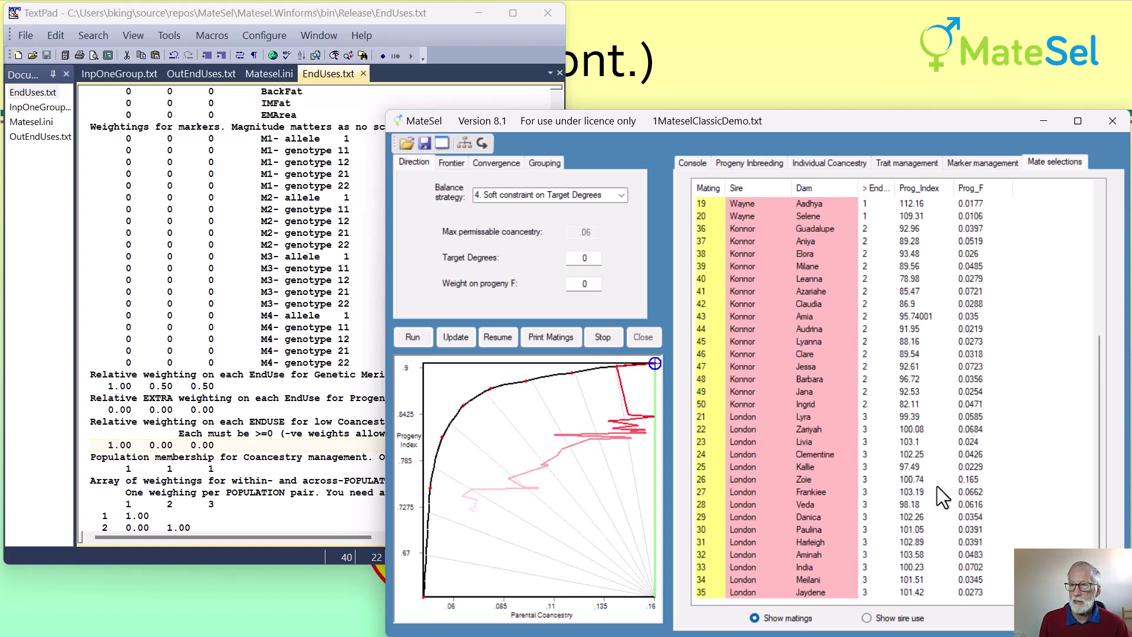
{"action": "left_click", "coordinate": [867, 618]}
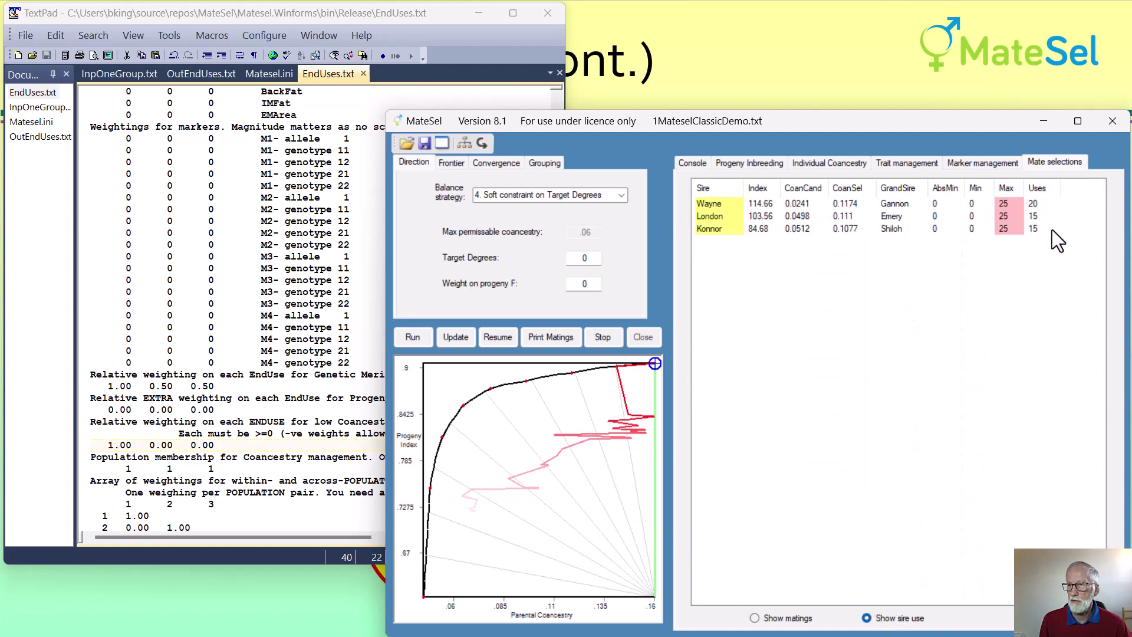
{"action": "left_click", "coordinate": [755, 618]}
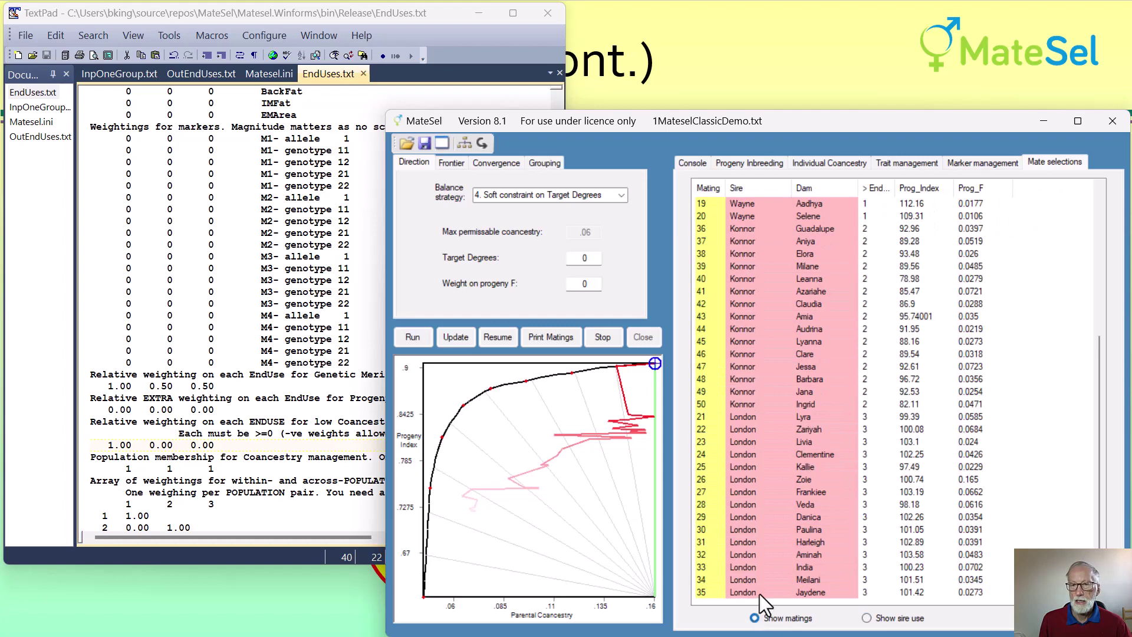
Set Target Degrees to 25 and apply it to the running analysis
{"action": "double_click", "coordinate": [586, 258]}
{"action": "type", "text": "2"}
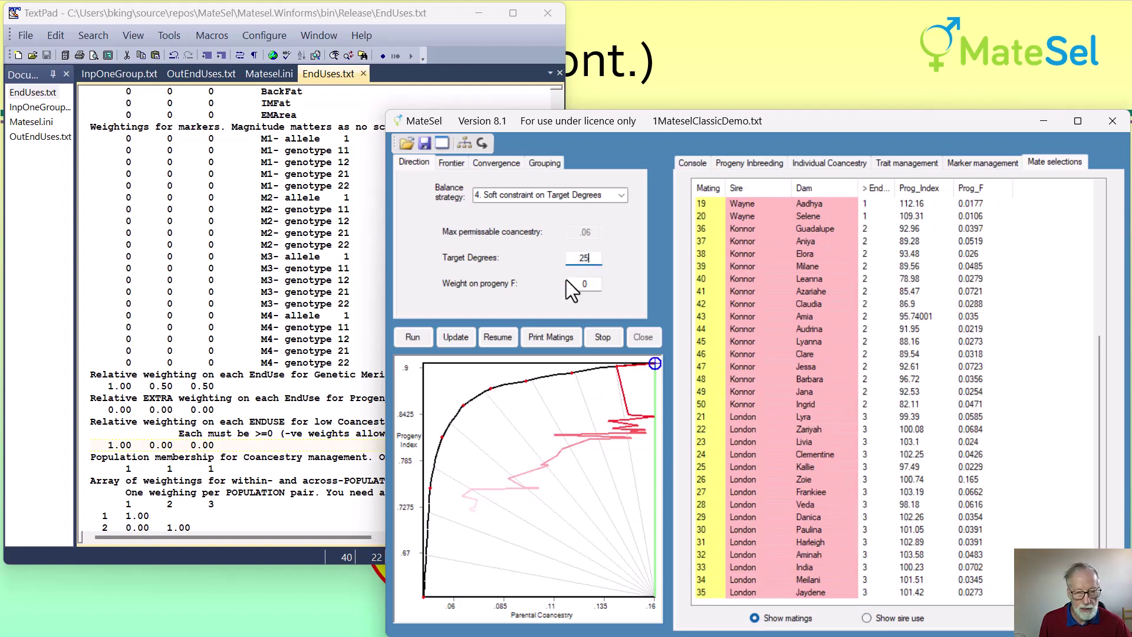
{"action": "type", "text": "5"}
{"action": "key", "text": "Return"}
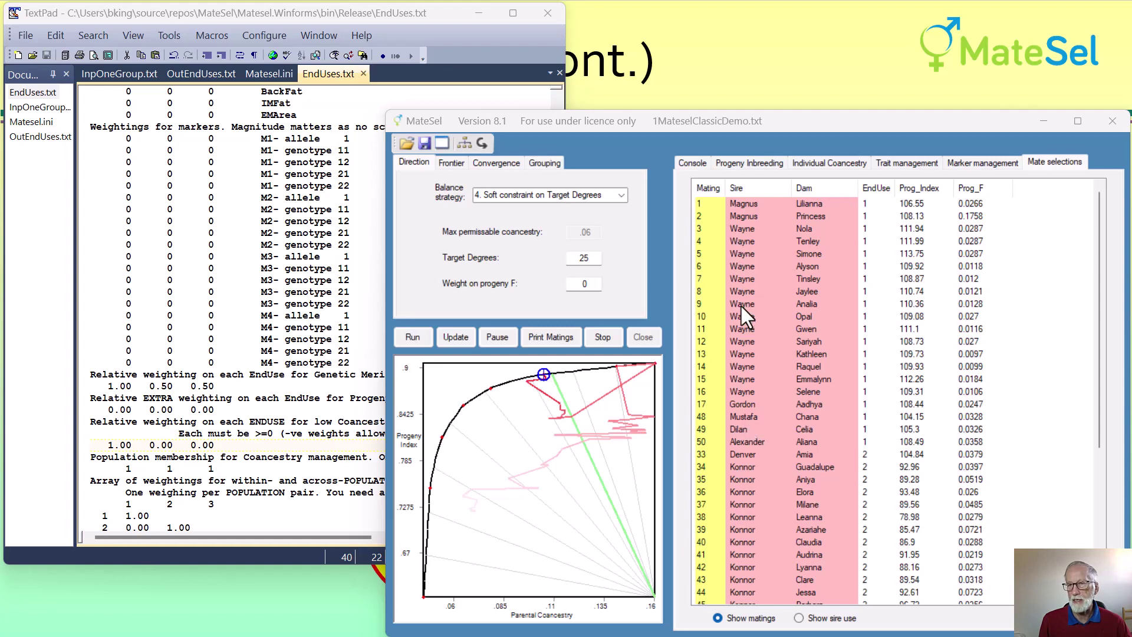
Examine which sires are allocated to the matings of each of the three EndUses
{"action": "scroll", "coordinate": [750, 387], "scroll_direction": "down", "scroll_amount": 5}
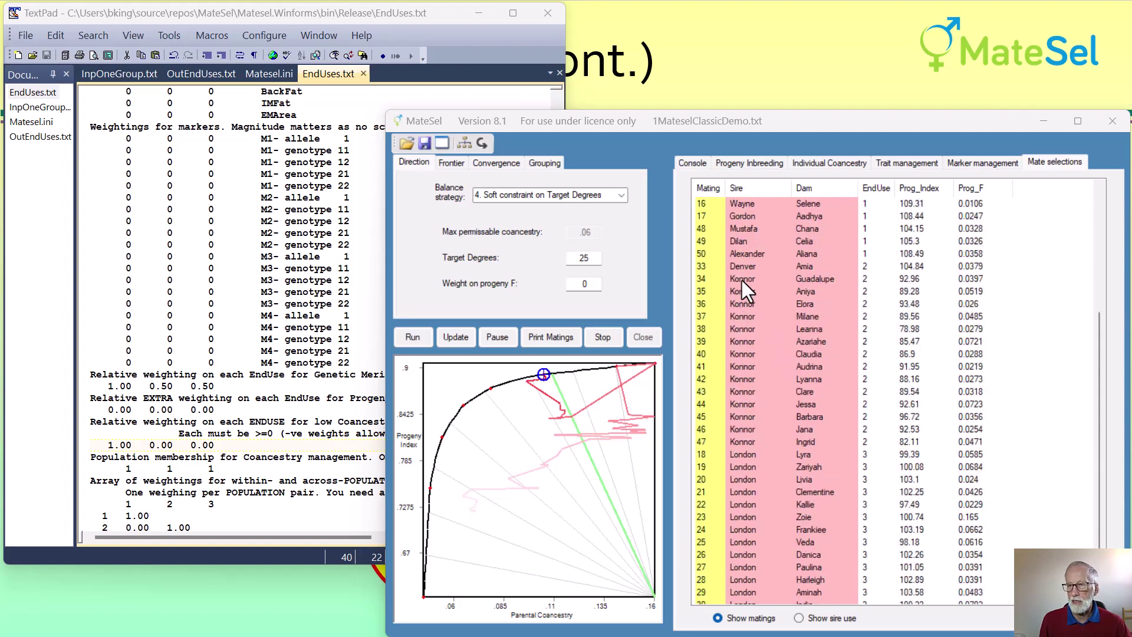
{"action": "scroll", "coordinate": [744, 465], "scroll_direction": "down", "scroll_amount": 1}
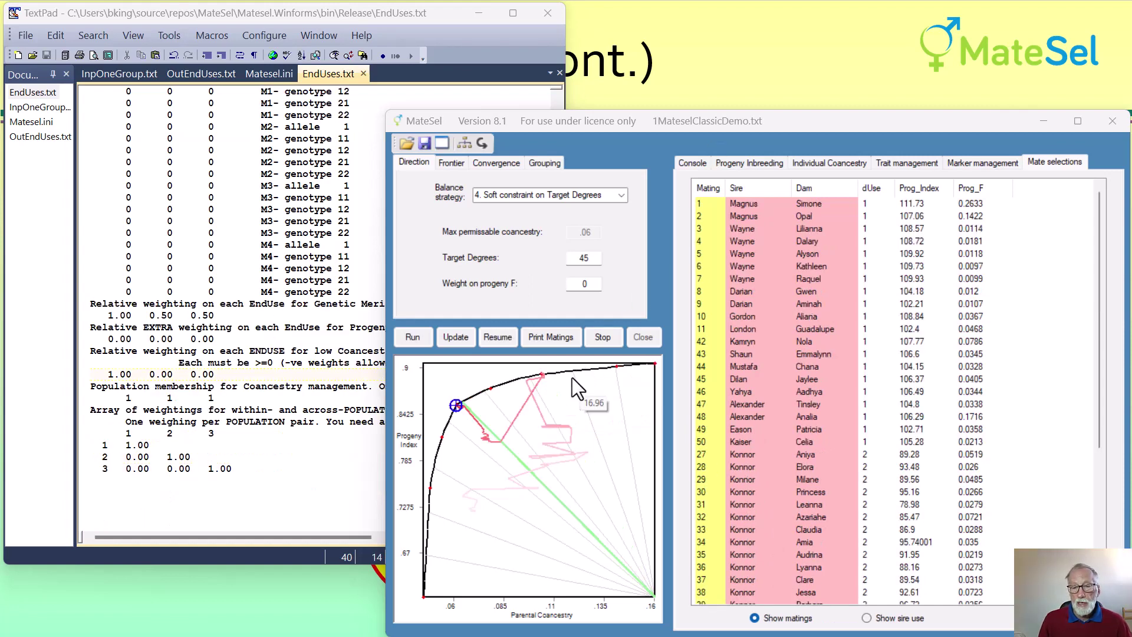
{"action": "mouse_move", "coordinate": [469, 410]}
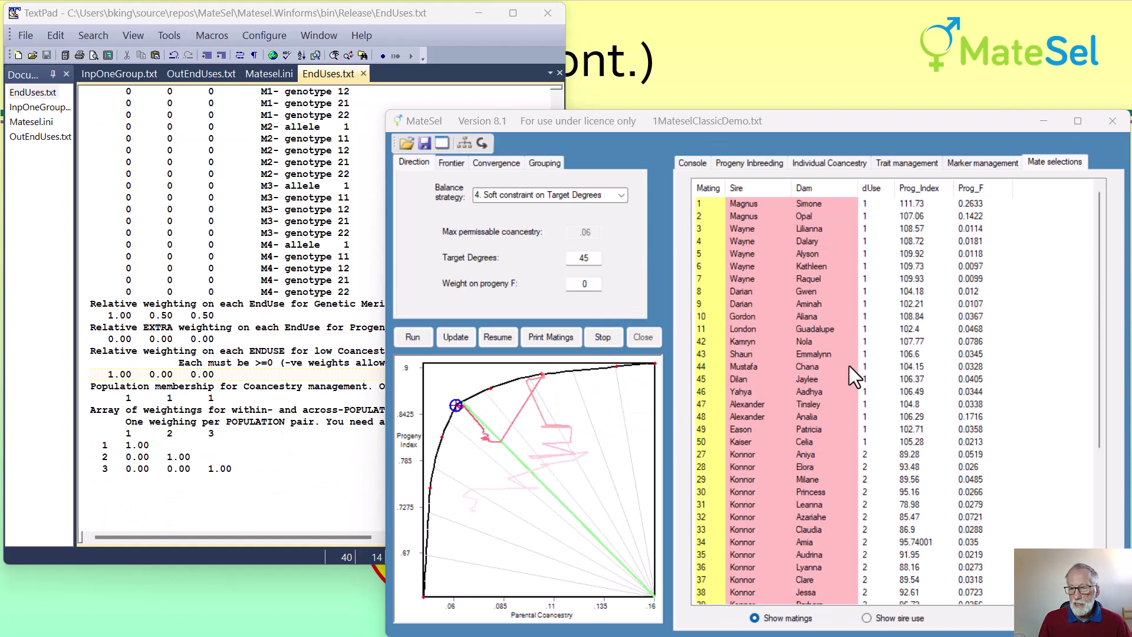
{"action": "scroll", "coordinate": [847, 366], "scroll_direction": "down", "scroll_amount": 6}
{"action": "scroll", "coordinate": [800, 498], "scroll_direction": "up", "scroll_amount": 5}
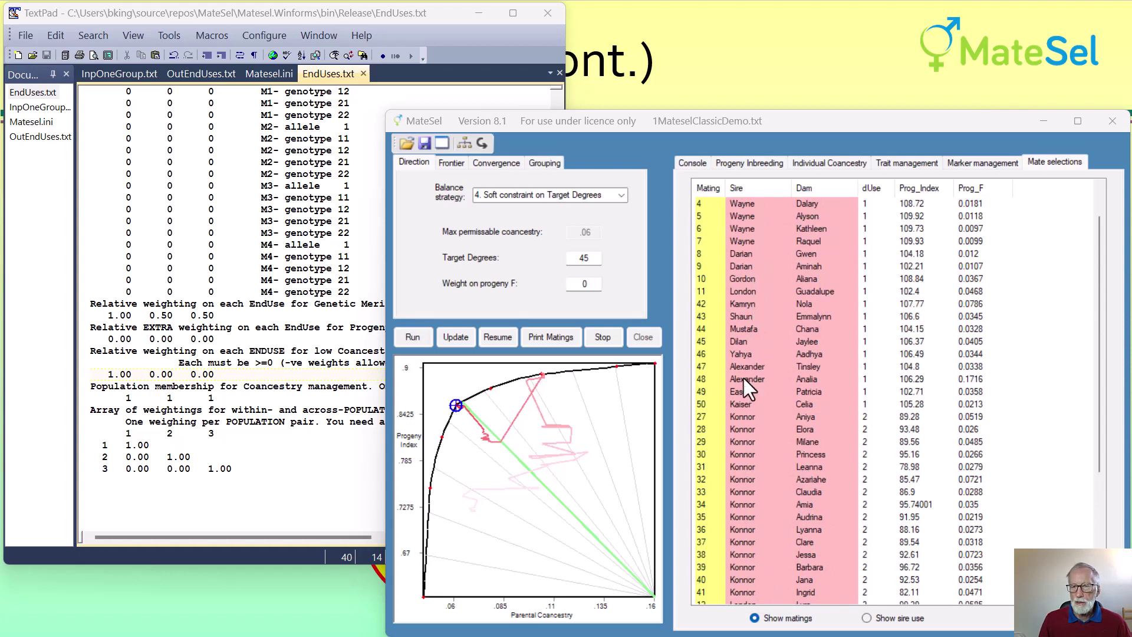
{"action": "mouse_move", "coordinate": [500, 431]}
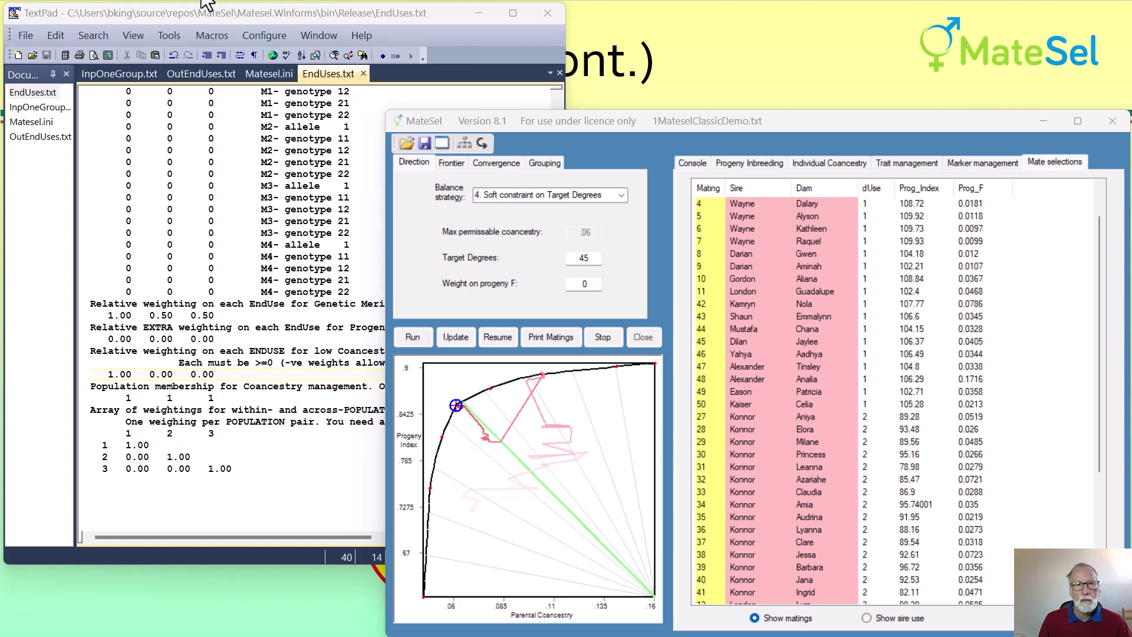
Set the second EndUse's low Coancestry weighting to 0.75 in EndUses.txt and save the file
{"action": "left_click", "coordinate": [258, 18]}
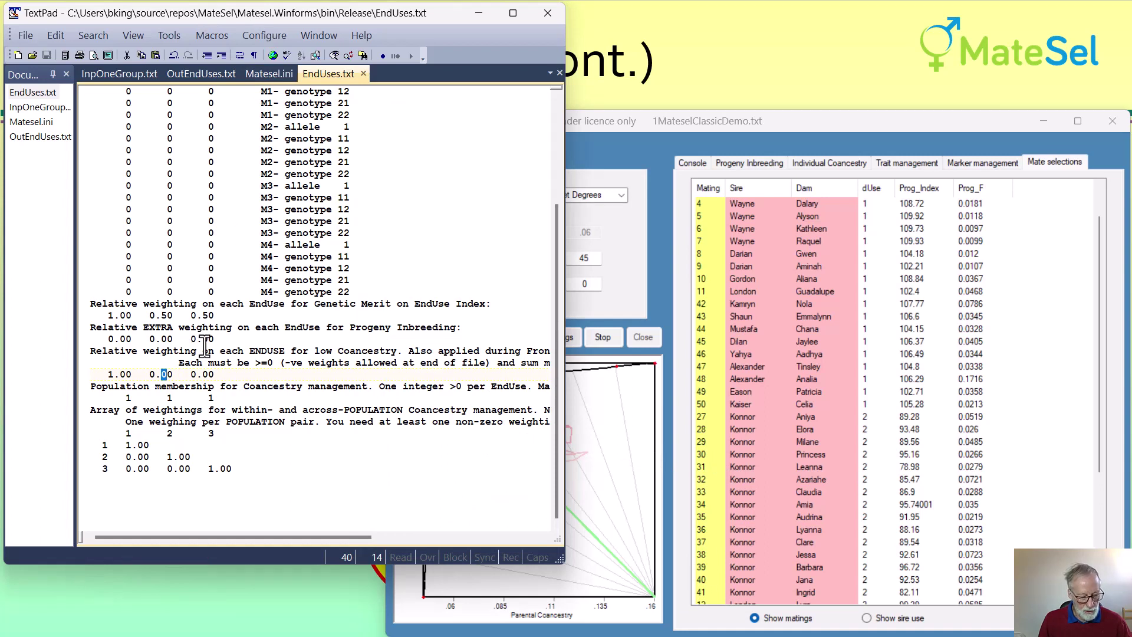
{"action": "type", "text": "75"}
{"action": "key", "text": "Delete"}
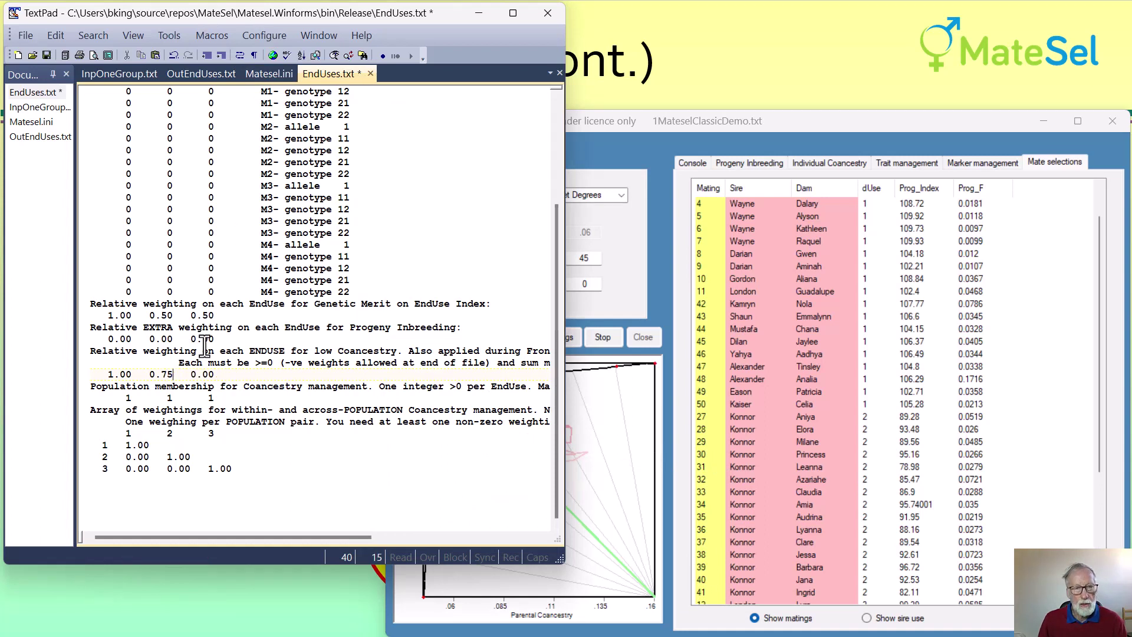
{"action": "left_click", "coordinate": [47, 55]}
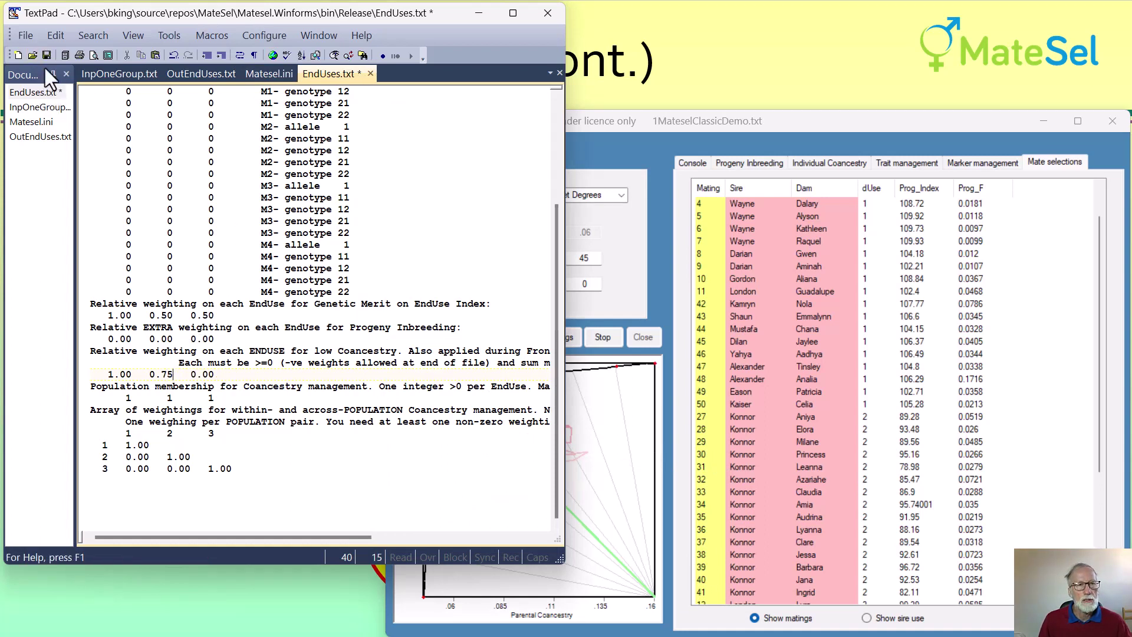
Switch to MateSel, update the analysis with the saved EndUse weightings, and review the matings per EndUse
{"action": "key", "text": "alt+Tab"}
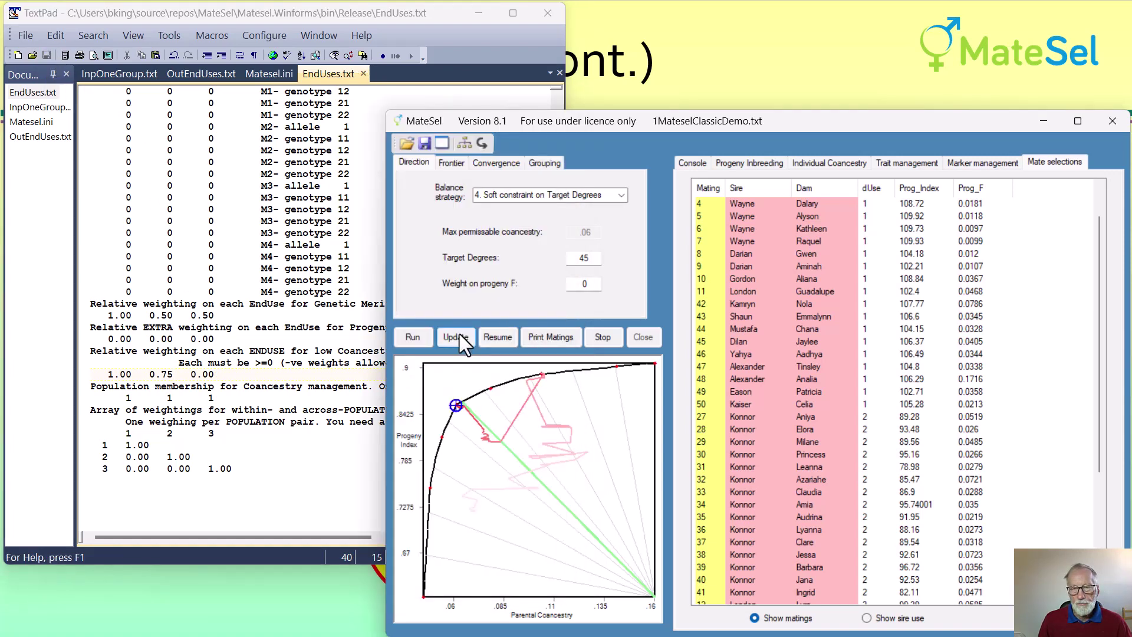
{"action": "left_click", "coordinate": [459, 335]}
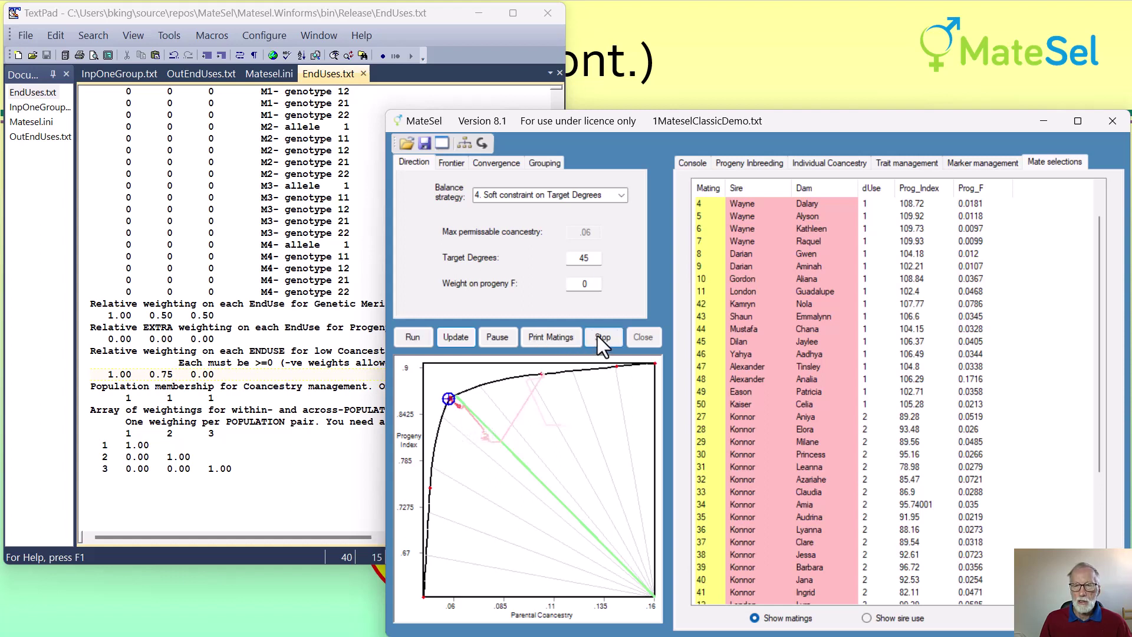
{"action": "left_click", "coordinate": [411, 336]}
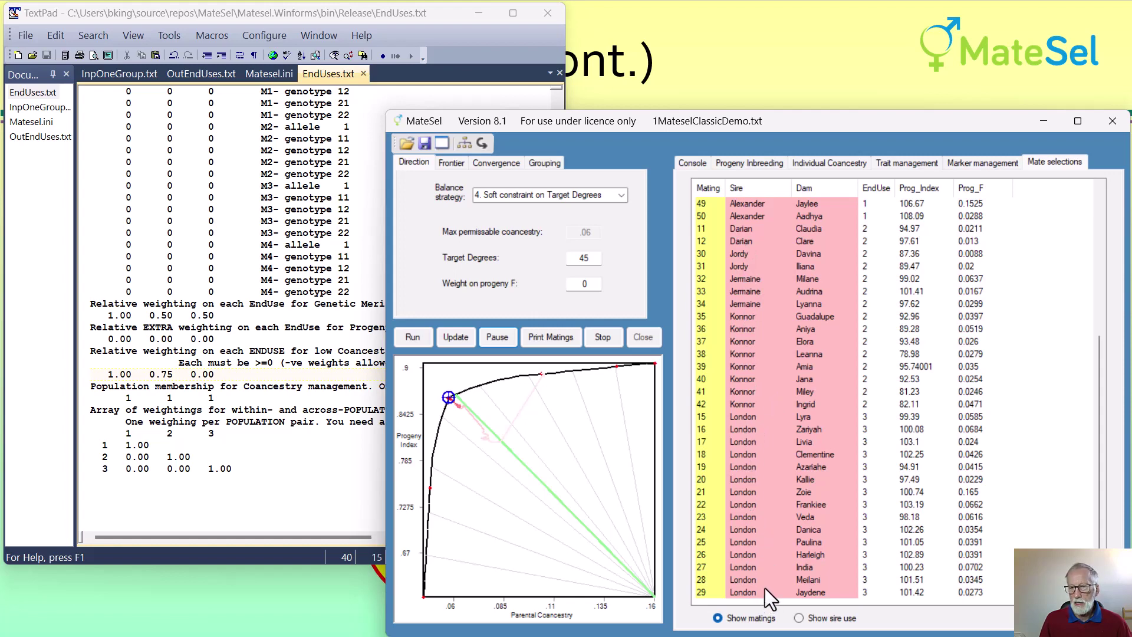
{"action": "scroll", "coordinate": [765, 588], "scroll_direction": "up", "scroll_amount": 1}
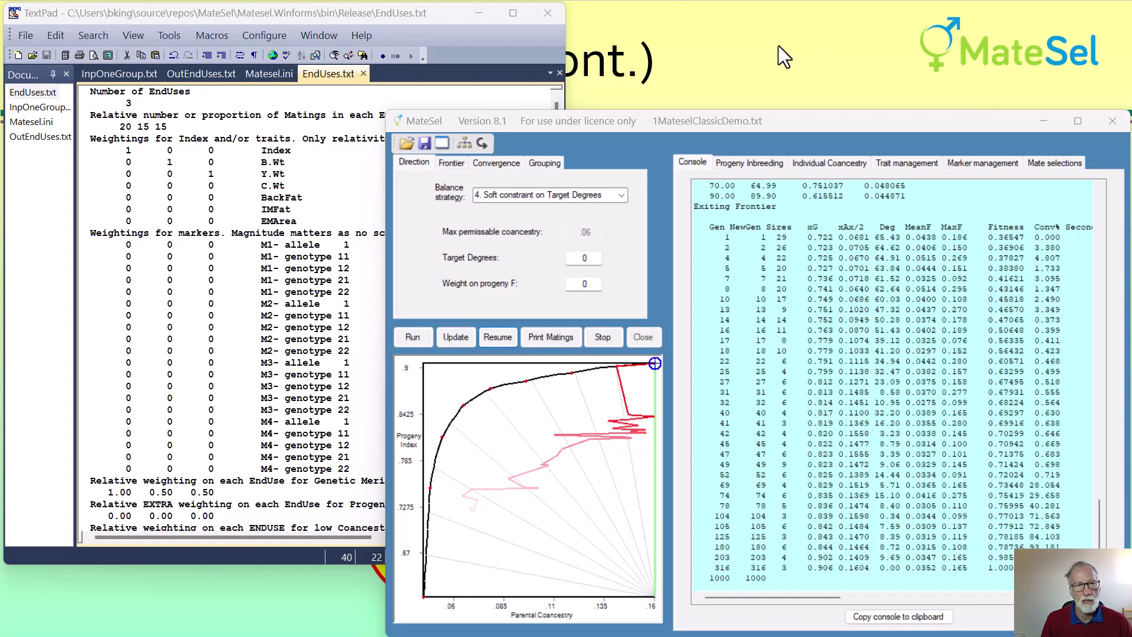
Look over the EndUse weightings in EndUses.txt and resume the paused MateSel run
{"action": "scroll", "coordinate": [194, 391], "scroll_direction": "down", "scroll_amount": 1}
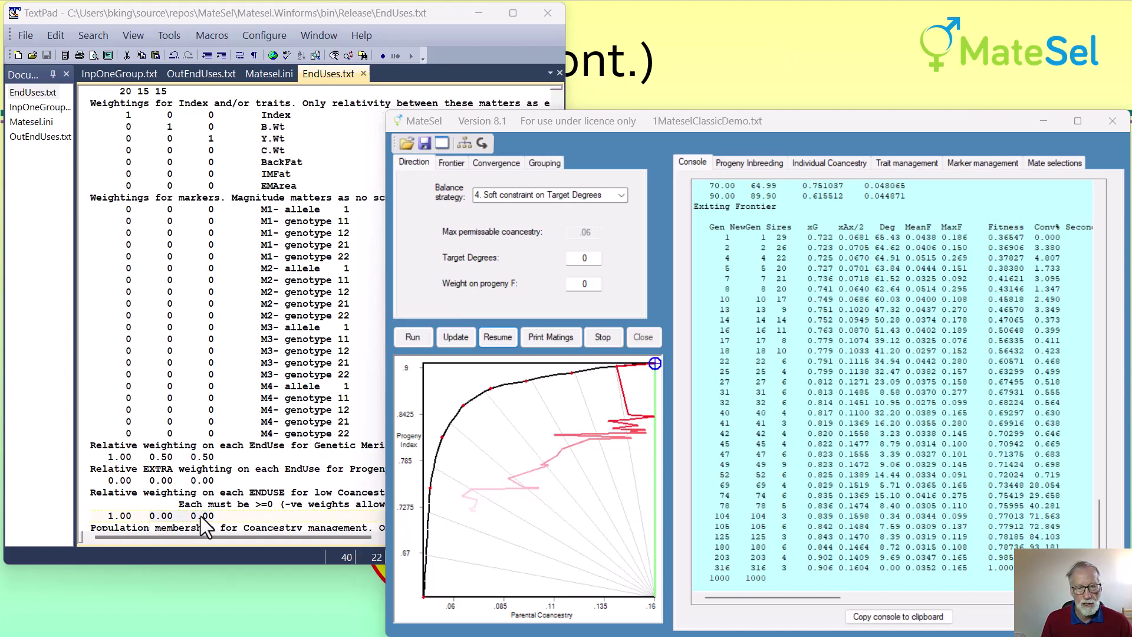
{"action": "scroll", "coordinate": [206, 505], "scroll_direction": "up", "scroll_amount": 1}
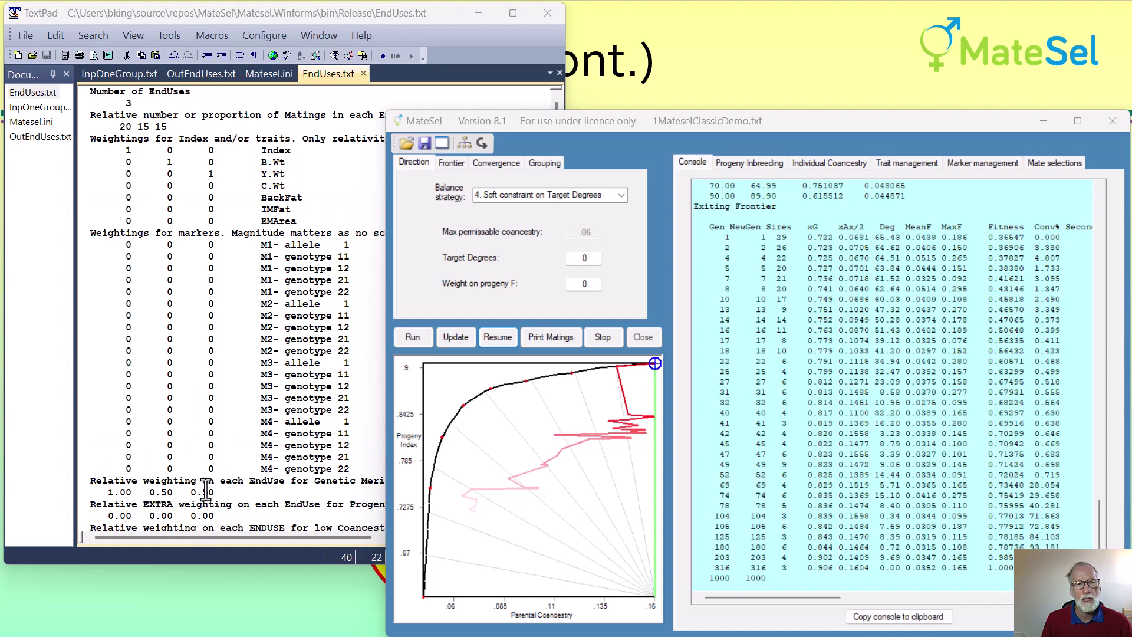
{"action": "left_click", "coordinate": [498, 337]}
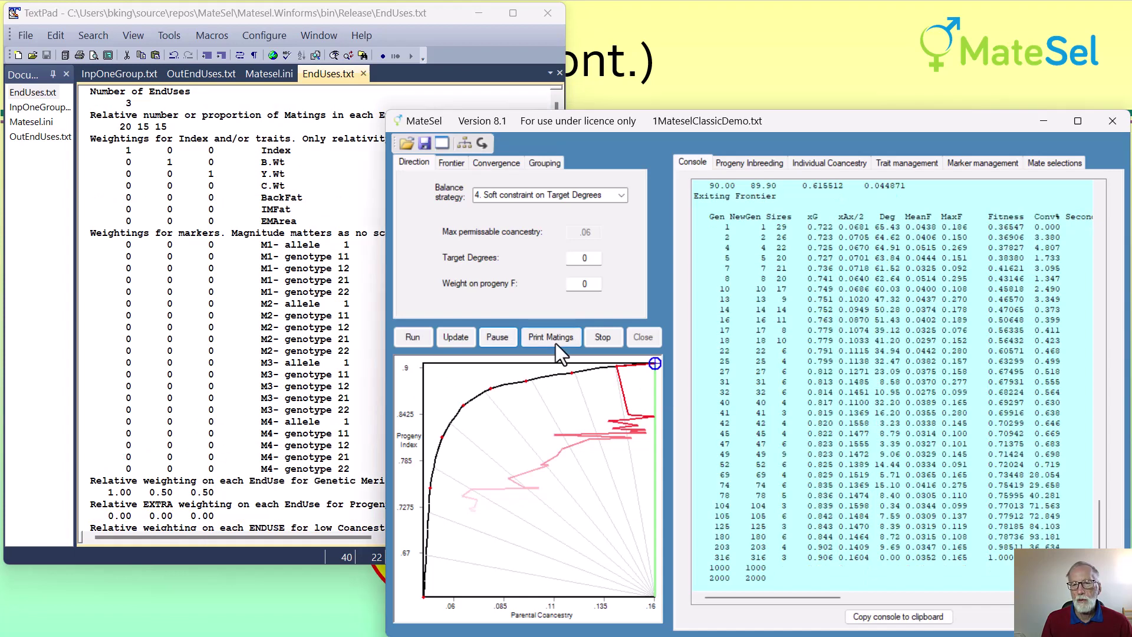
Print the current matings, then examine the mate selections and the reloaded Index, B.Wt and Y.Wt progeny means by EndUse in OutEndUses.txt
{"action": "left_click", "coordinate": [557, 338]}
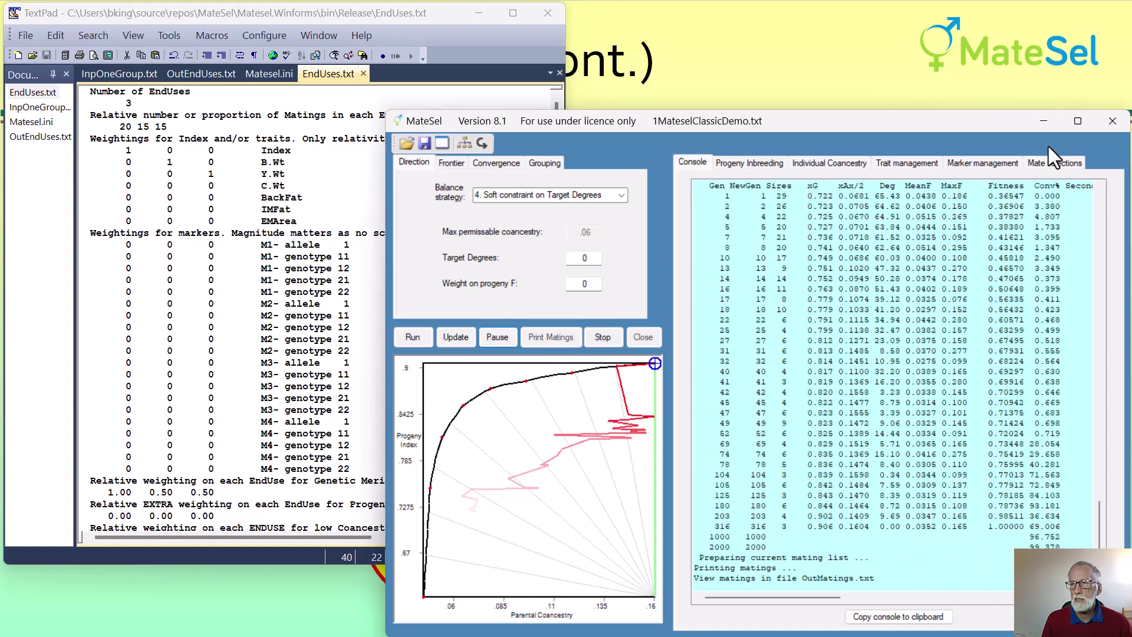
{"action": "left_click", "coordinate": [1053, 162]}
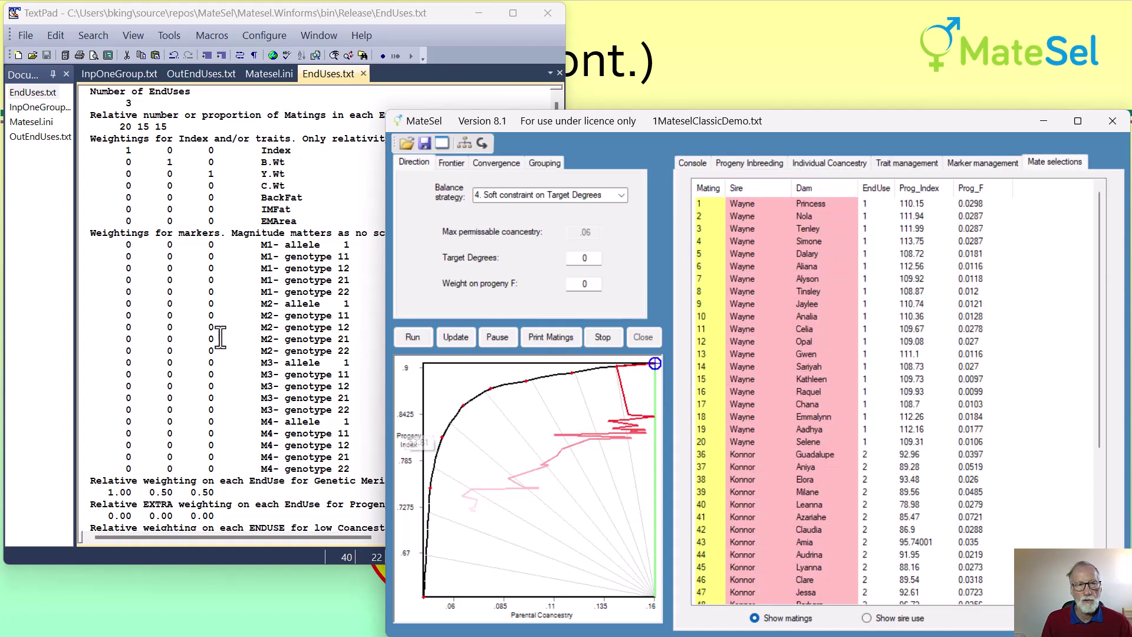
{"action": "left_click", "coordinate": [35, 137]}
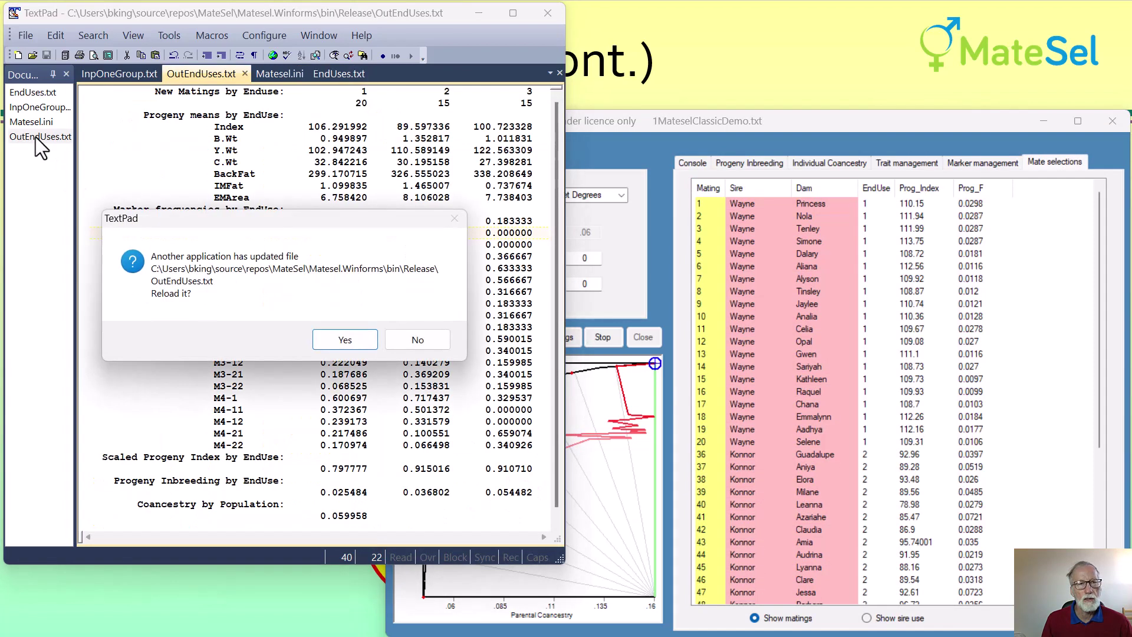
{"action": "left_click", "coordinate": [342, 340]}
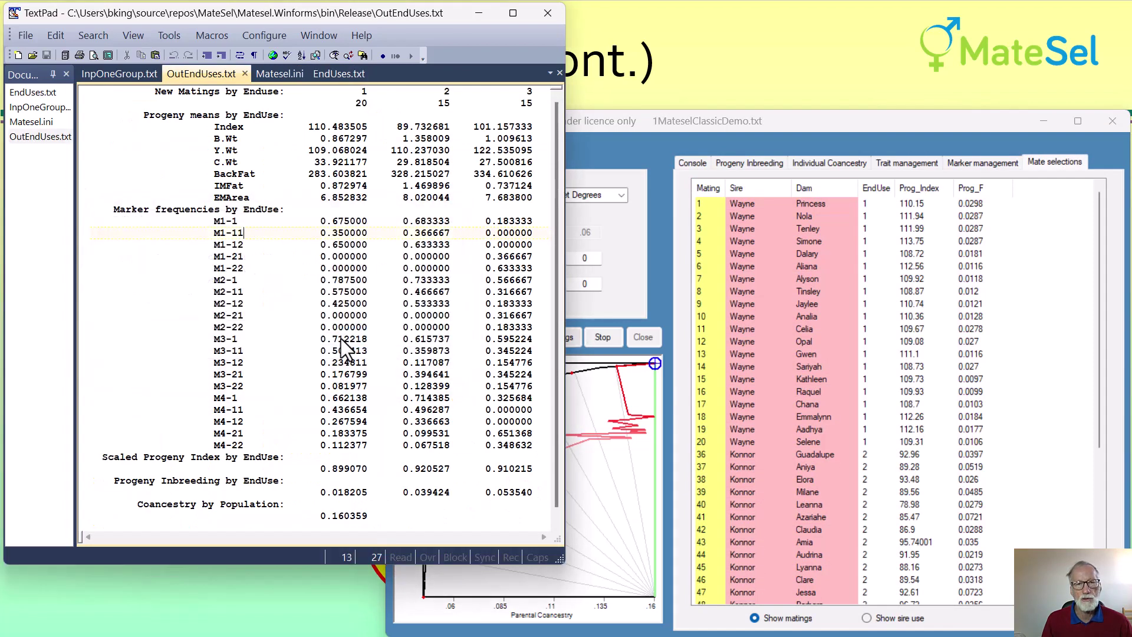
{"action": "double_click", "coordinate": [317, 125]}
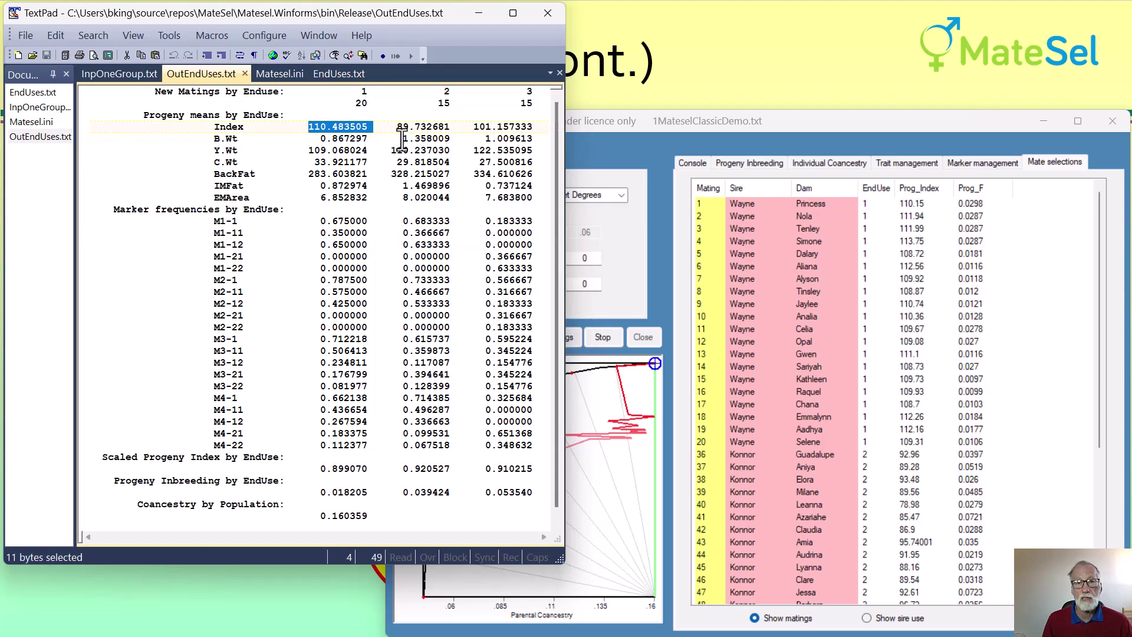
{"action": "left_click_drag", "start_coordinate": [403, 139], "coordinate": [452, 140]}
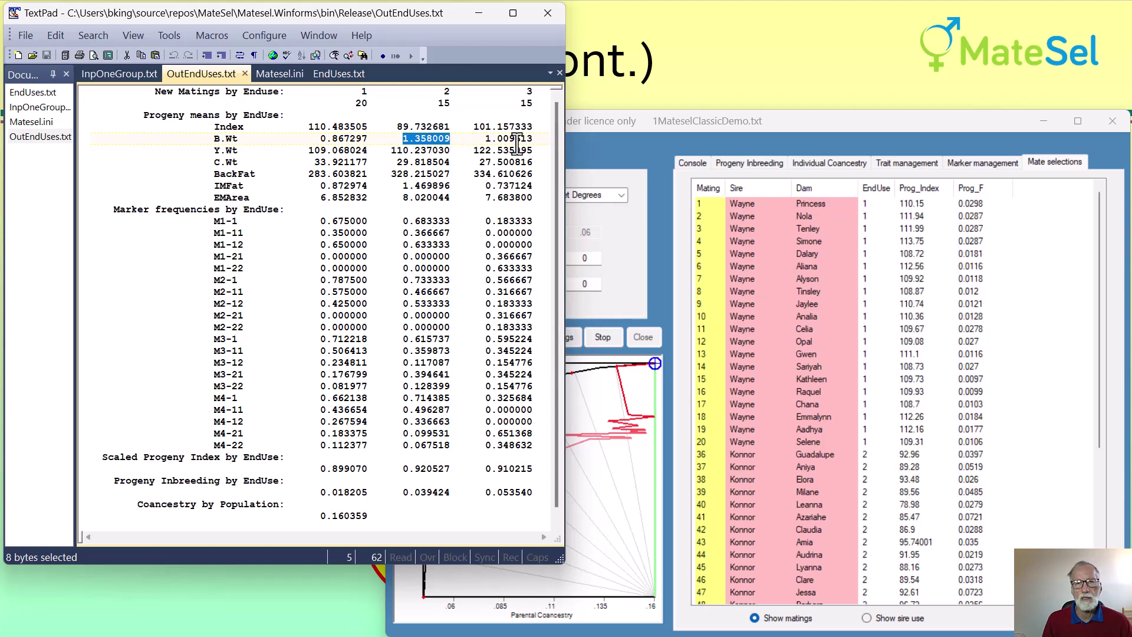
{"action": "left_click_drag", "start_coordinate": [473, 150], "coordinate": [534, 150]}
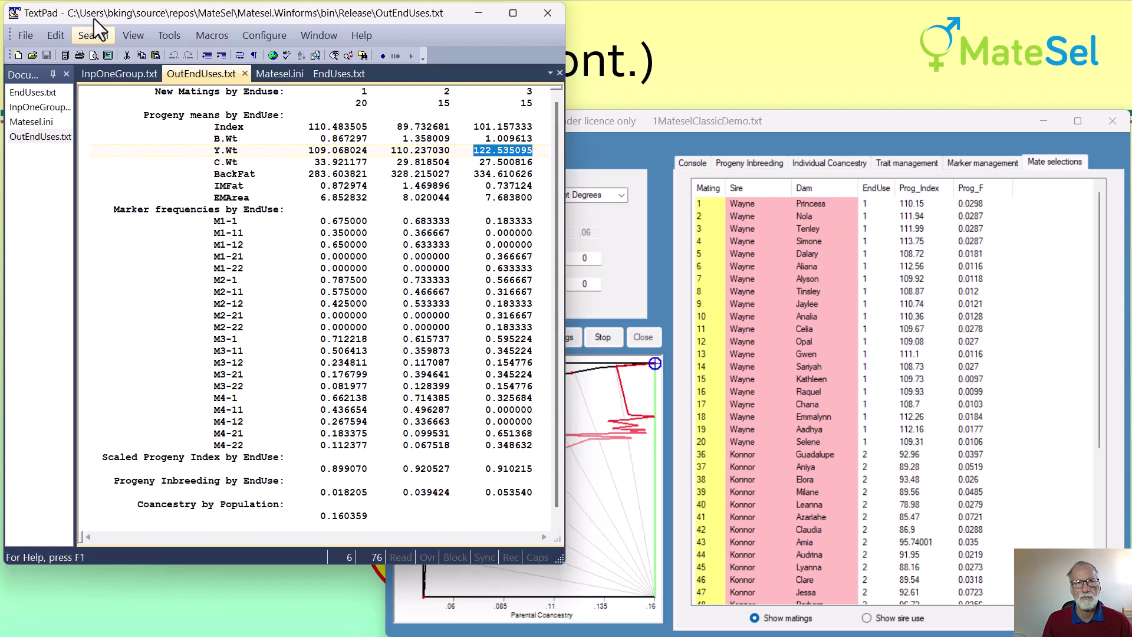
Switch to MateSel, set Target Degrees to 25, update the analysis and print the matings
{"action": "left_click", "coordinate": [719, 123]}
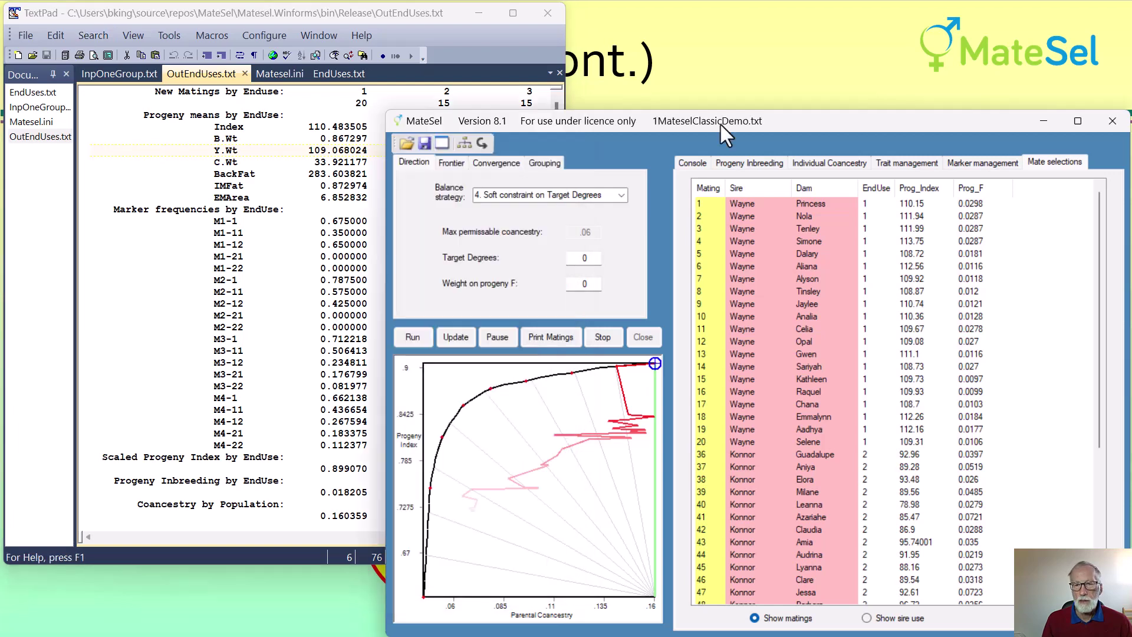
{"action": "double_click", "coordinate": [580, 258]}
{"action": "type", "text": "25"}
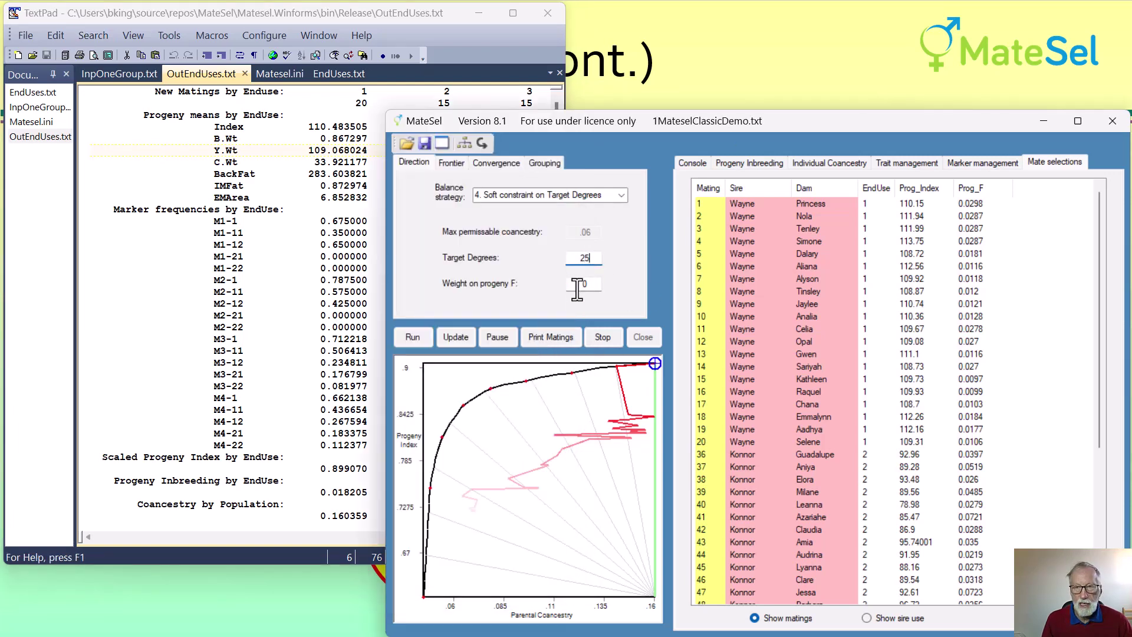
{"action": "left_click", "coordinate": [458, 338]}
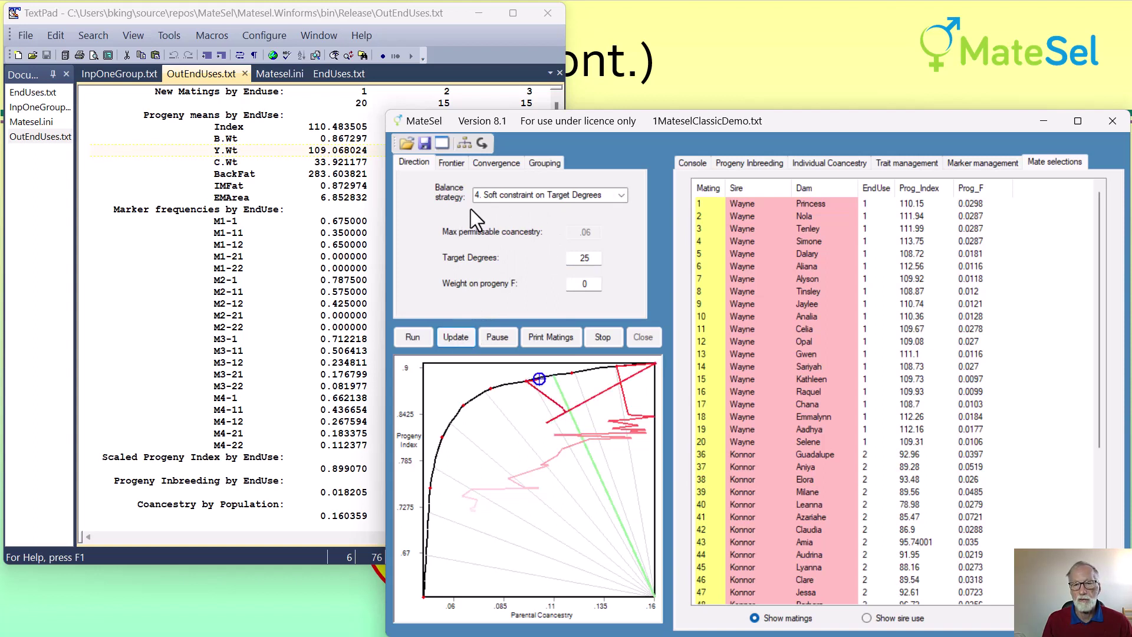
{"action": "left_click", "coordinate": [560, 339]}
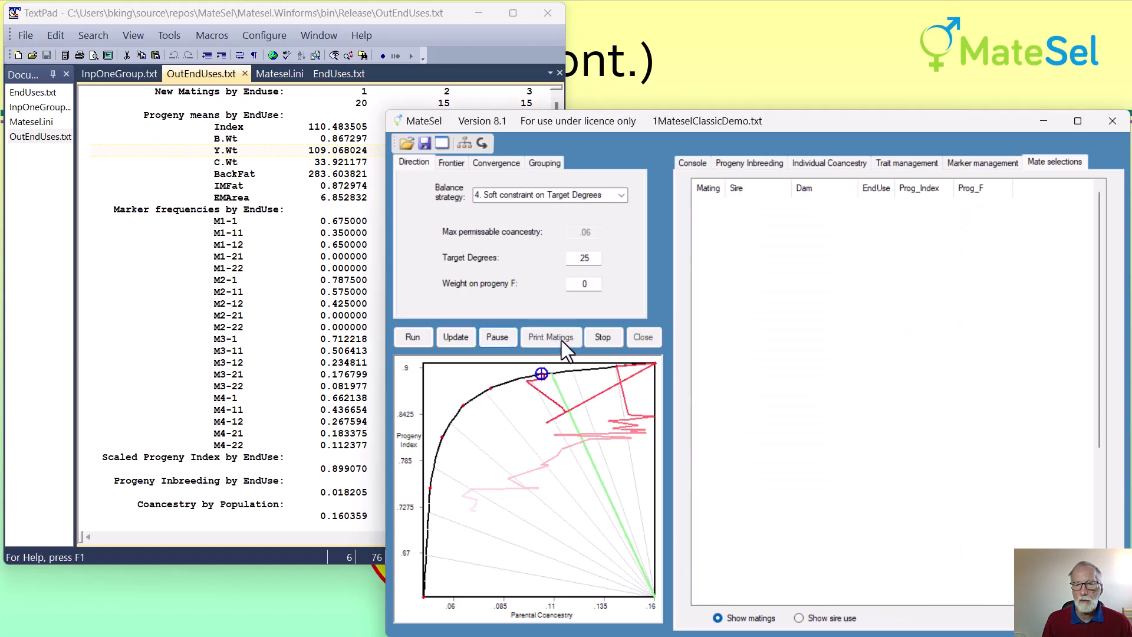
Reload OutEndUses.txt in TextPad and compare the Index, B.Wt and Y.Wt progeny means across the three EndUses
{"action": "left_click", "coordinate": [201, 336]}
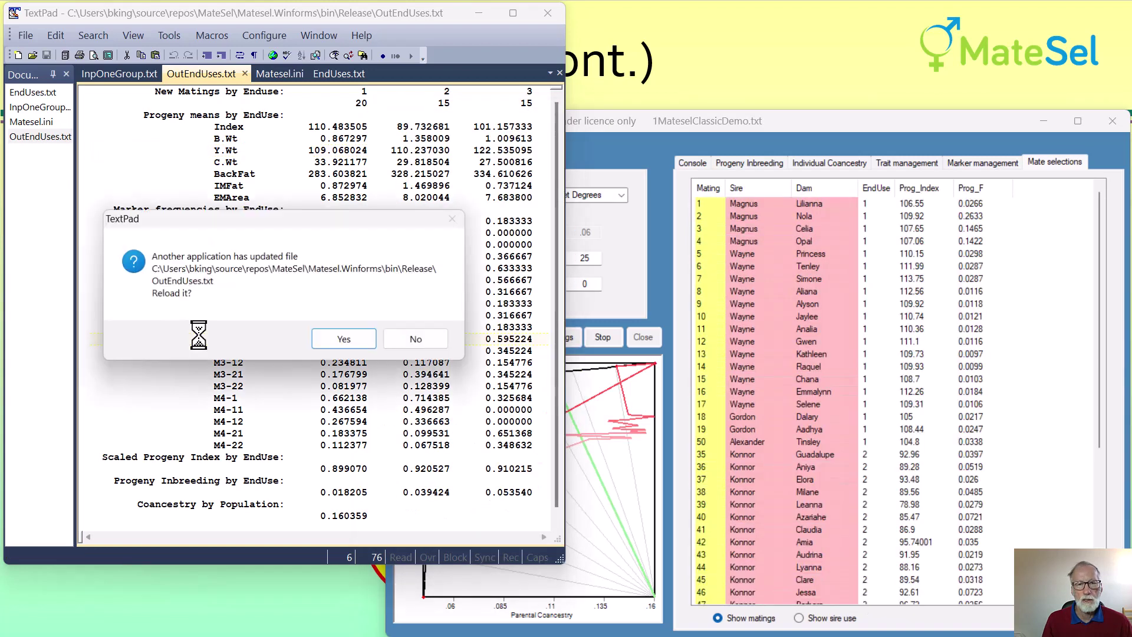
{"action": "left_click", "coordinate": [345, 339]}
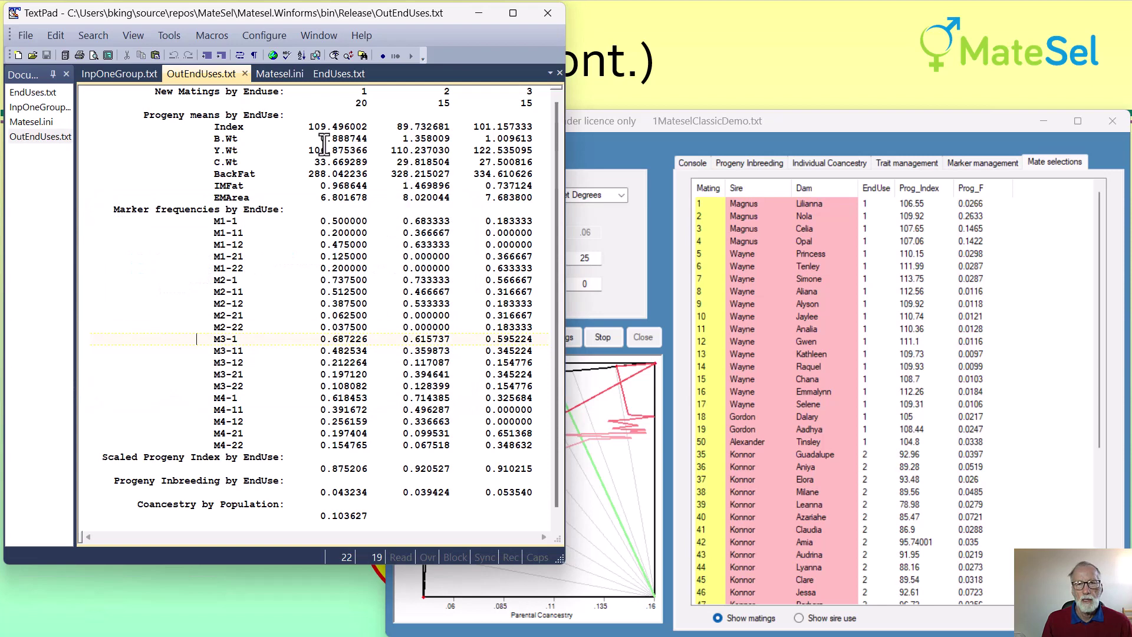
{"action": "left_click_drag", "start_coordinate": [309, 126], "coordinate": [371, 131]}
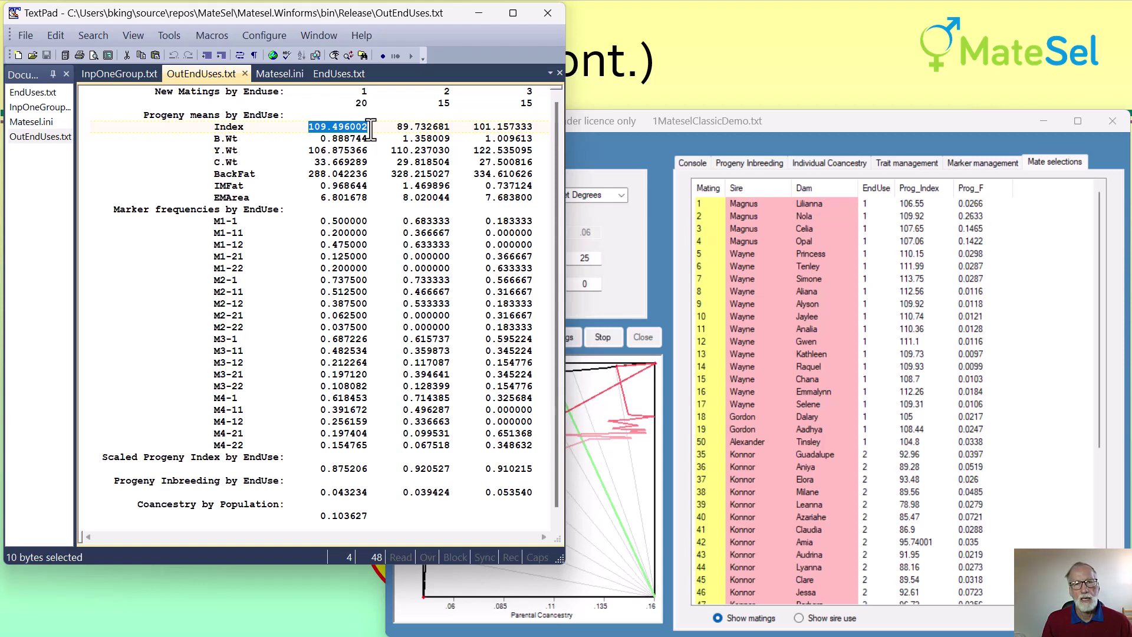
{"action": "left_click_drag", "start_coordinate": [402, 139], "coordinate": [541, 155]}
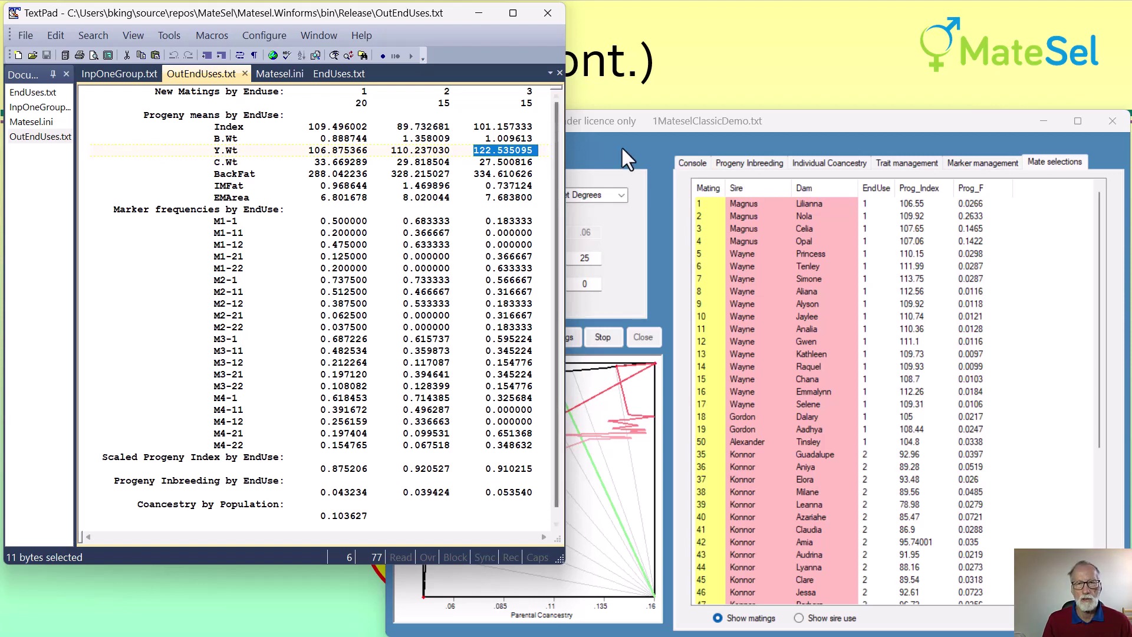
Return to MateSel, set Target Degrees to 45, update the analysis and print the matings
{"action": "left_click", "coordinate": [597, 255]}
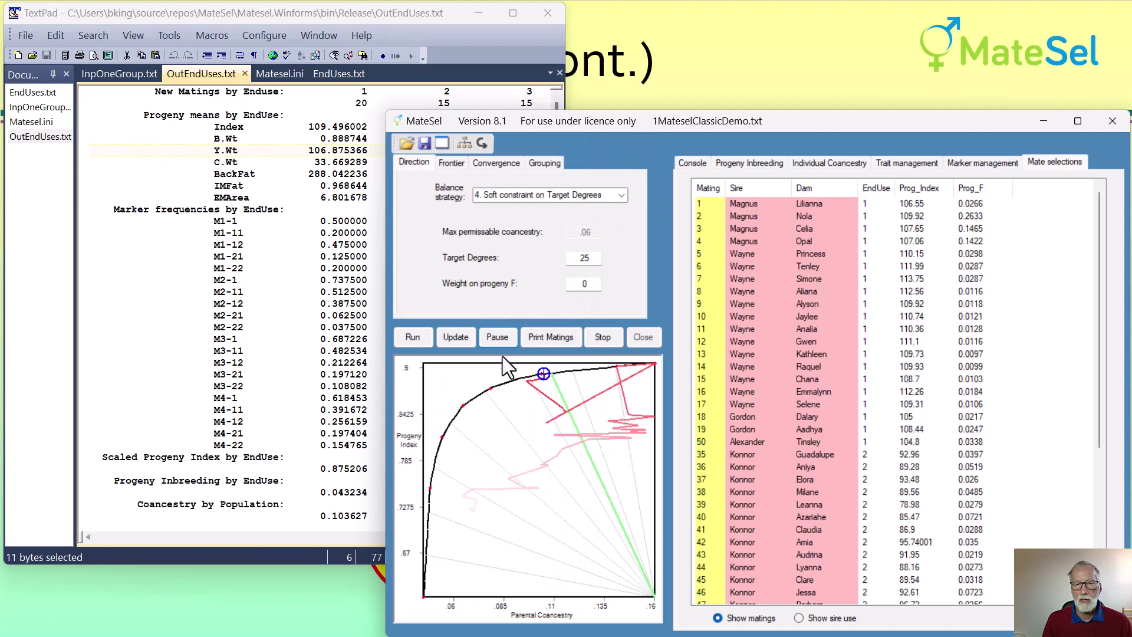
{"action": "double_click", "coordinate": [596, 258]}
{"action": "type", "text": "45"}
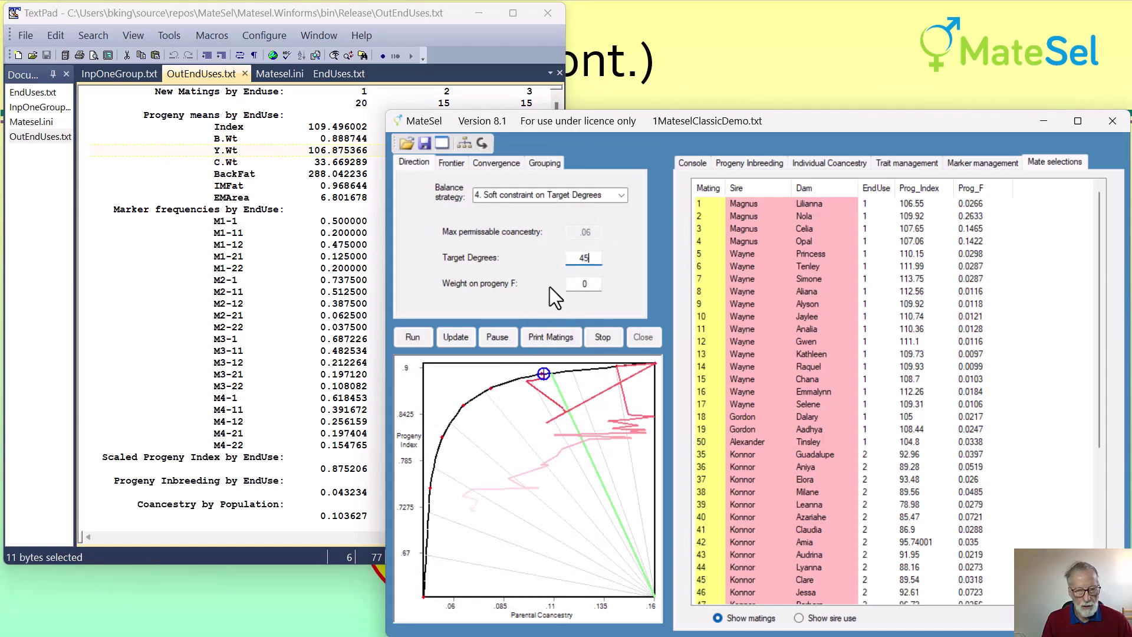
{"action": "left_click", "coordinate": [456, 339]}
{"action": "left_click", "coordinate": [551, 337]}
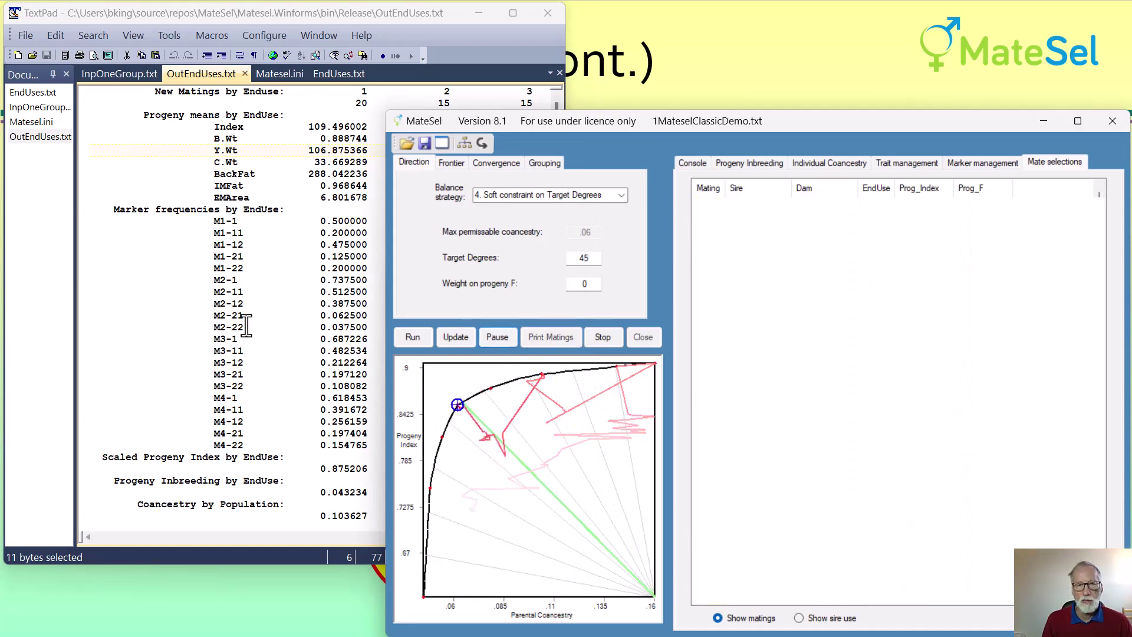
Reload OutEndUses.txt in TextPad and compare the first EndUse's mean progeny Index with those of the second and third
{"action": "left_click", "coordinate": [243, 323]}
{"action": "left_click", "coordinate": [368, 345]}
{"action": "double_click", "coordinate": [366, 127]}
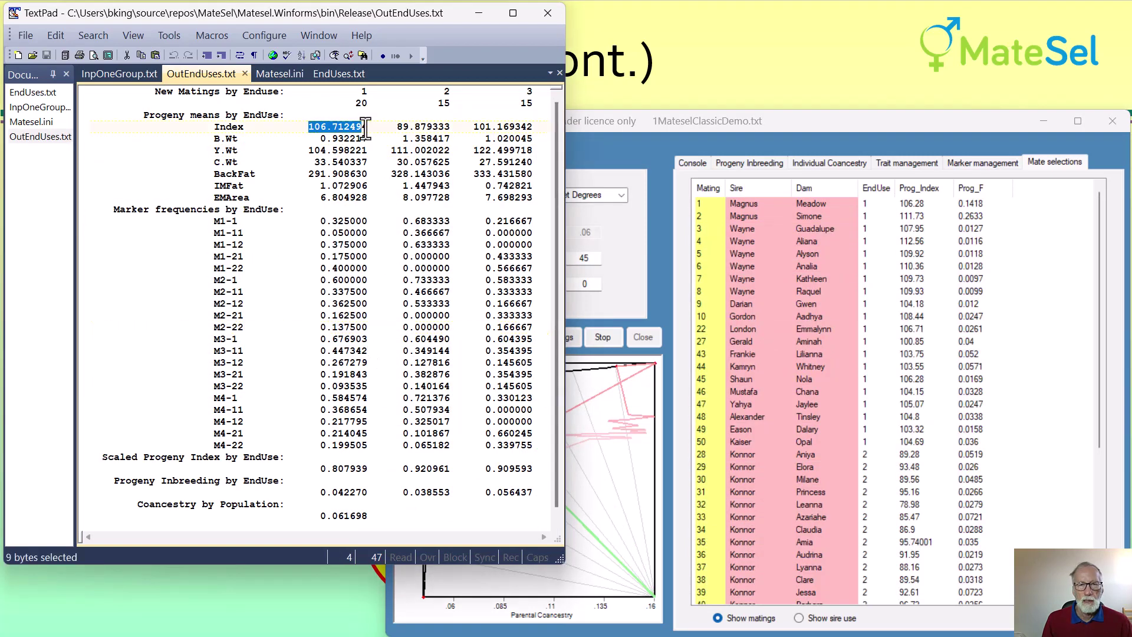
{"action": "left_click_drag", "start_coordinate": [372, 126], "coordinate": [309, 127]}
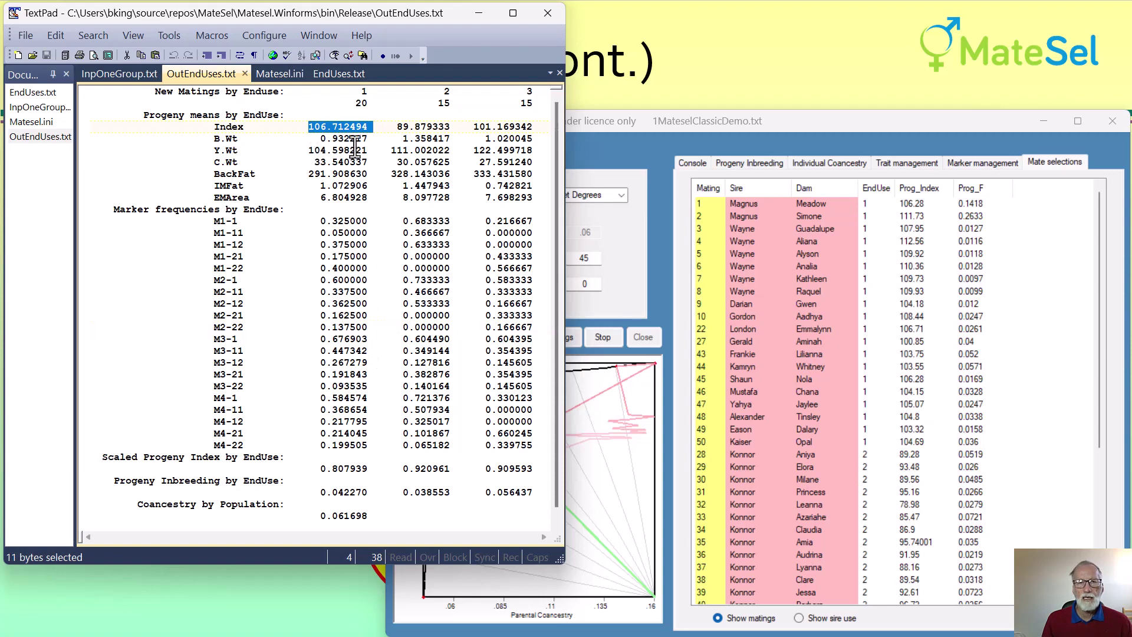
{"action": "left_click_drag", "start_coordinate": [396, 127], "coordinate": [539, 127]}
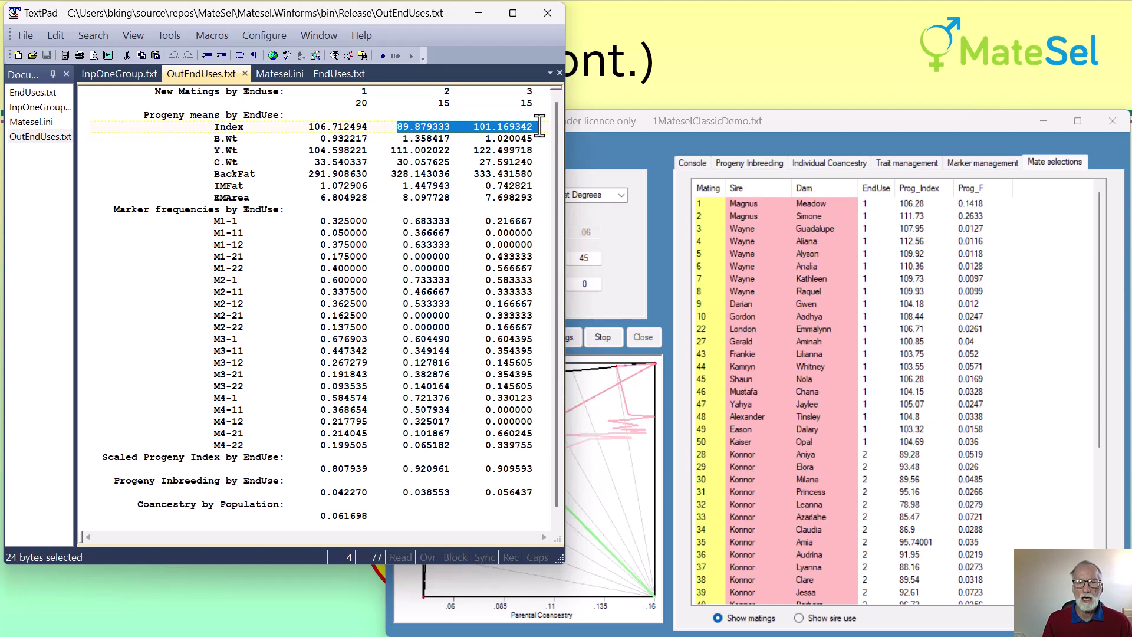
Set the Index weighting to 1 for the second and third EndUses in EndUses.txt
{"action": "left_click", "coordinate": [41, 94]}
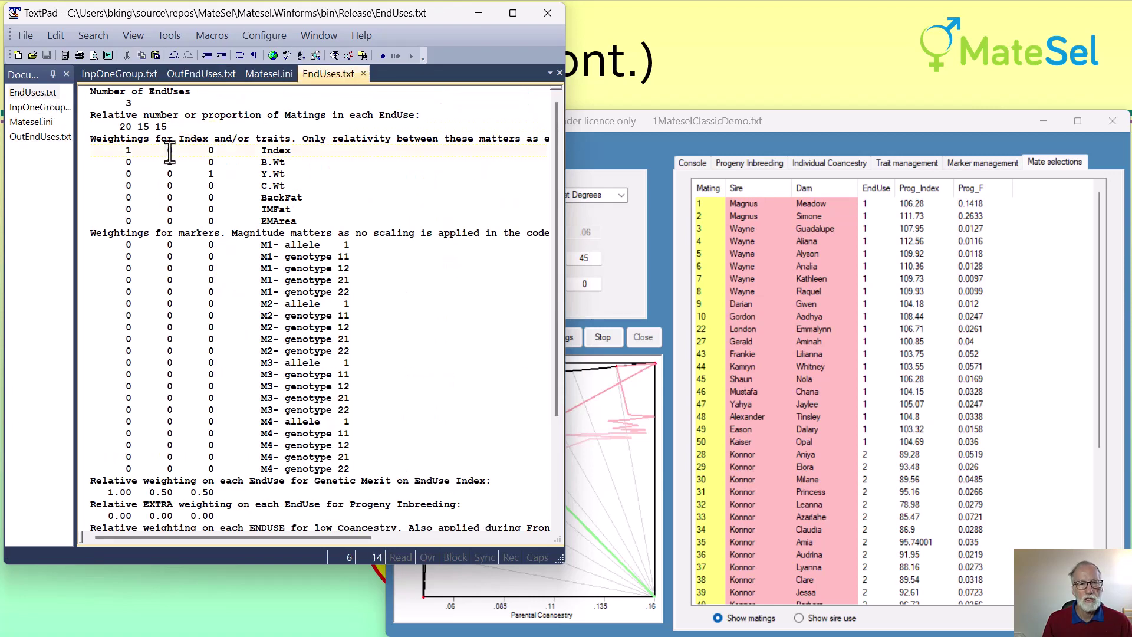
{"action": "double_click", "coordinate": [171, 151]}
{"action": "type", "text": "1"}
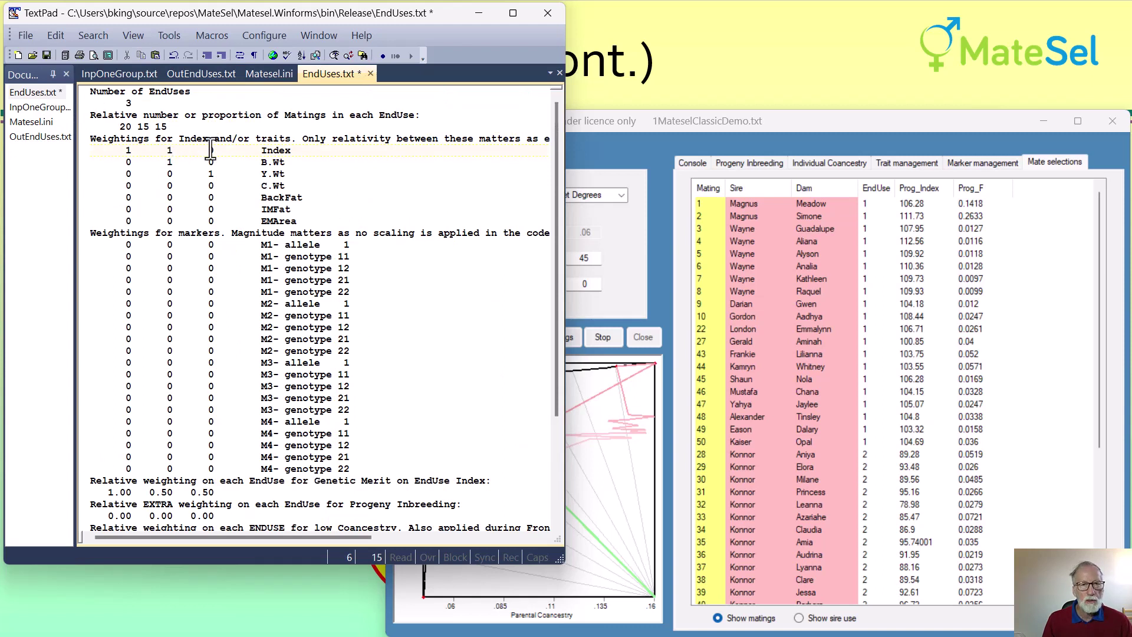
{"action": "double_click", "coordinate": [211, 151]}
{"action": "type", "text": "1"}
Set the second EndUse's B.Wt weighting and the third EndUse's Y.Wt weighting to 0, and save EndUses.txt
{"action": "double_click", "coordinate": [170, 162]}
{"action": "type", "text": "0"}
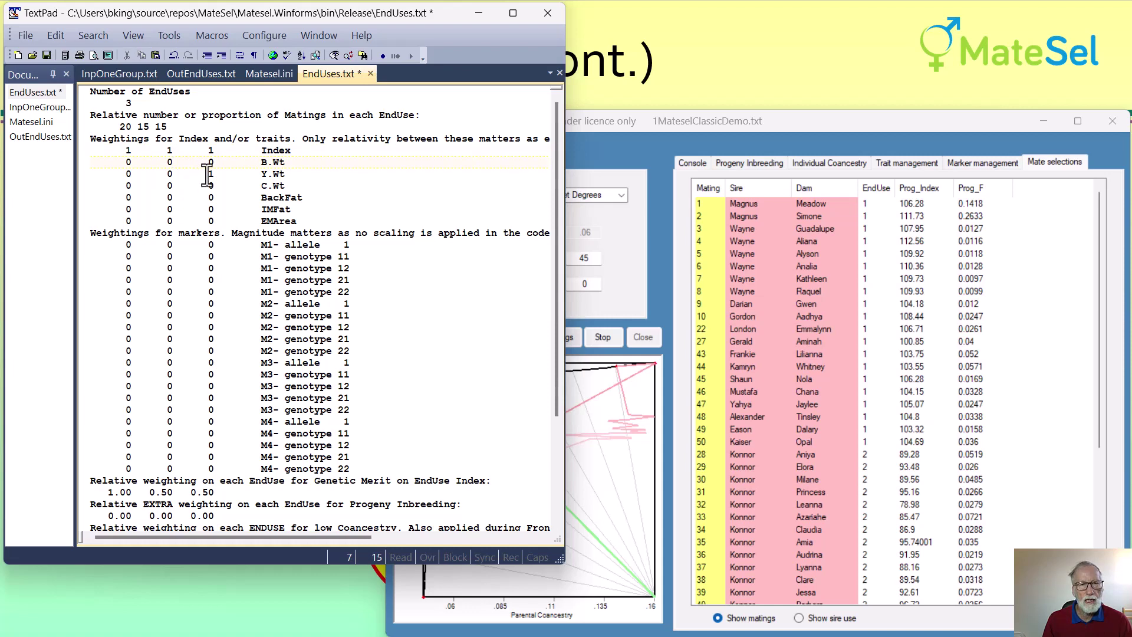
{"action": "double_click", "coordinate": [211, 174]}
{"action": "type", "text": "0"}
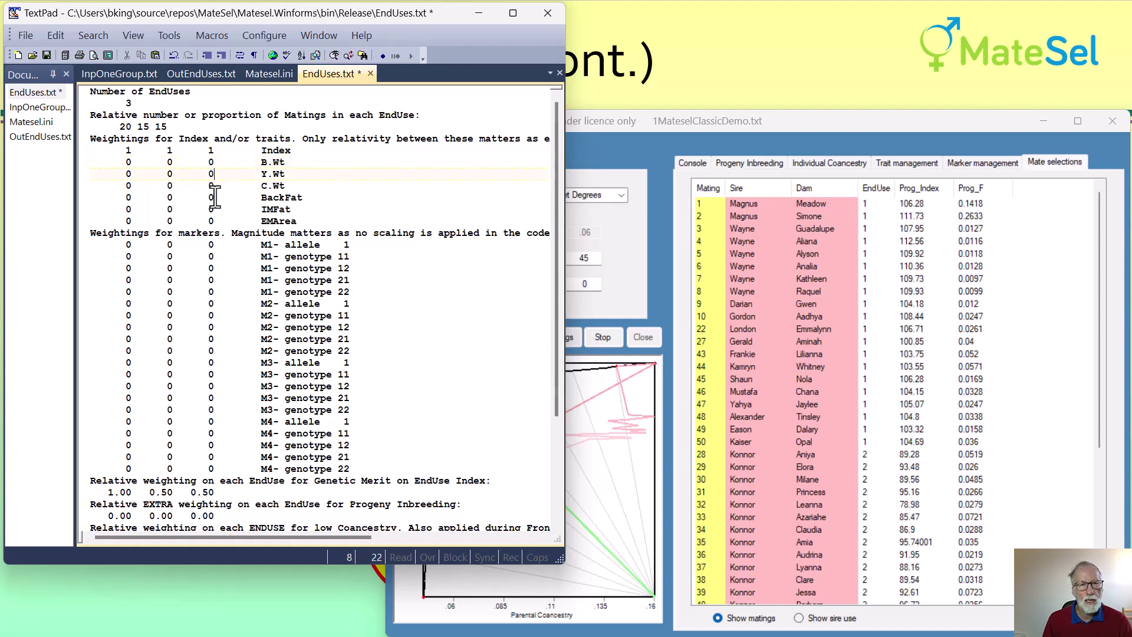
{"action": "left_click", "coordinate": [46, 55]}
Switch to MateSel, update the analysis with the Index-only EndUse weightings and print the matings
{"action": "left_click", "coordinate": [659, 124]}
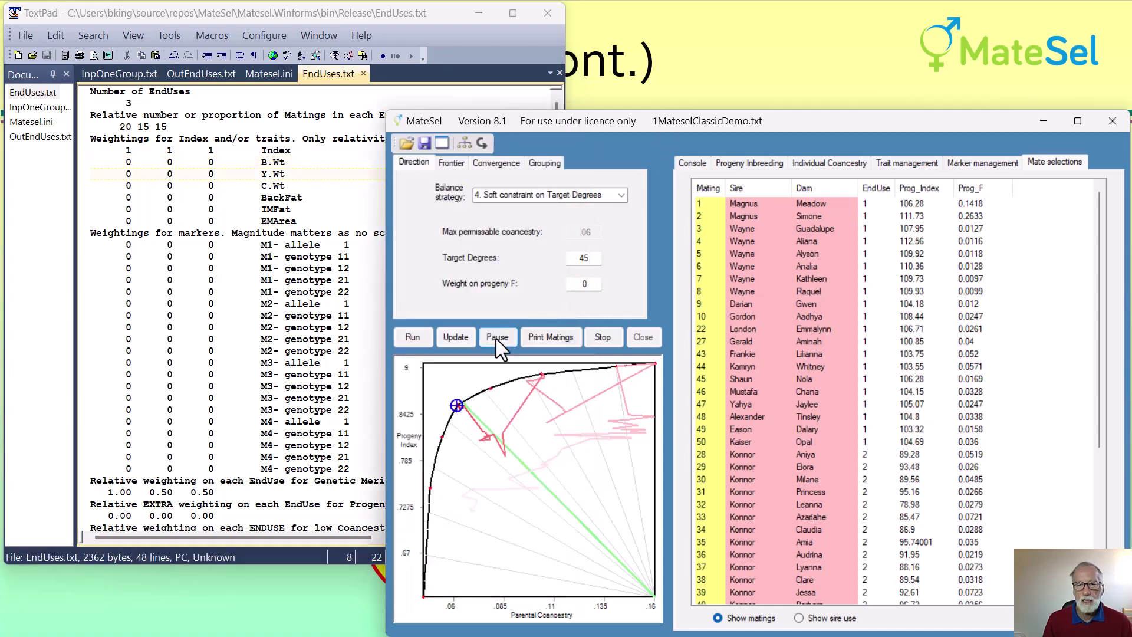
{"action": "left_click", "coordinate": [465, 338]}
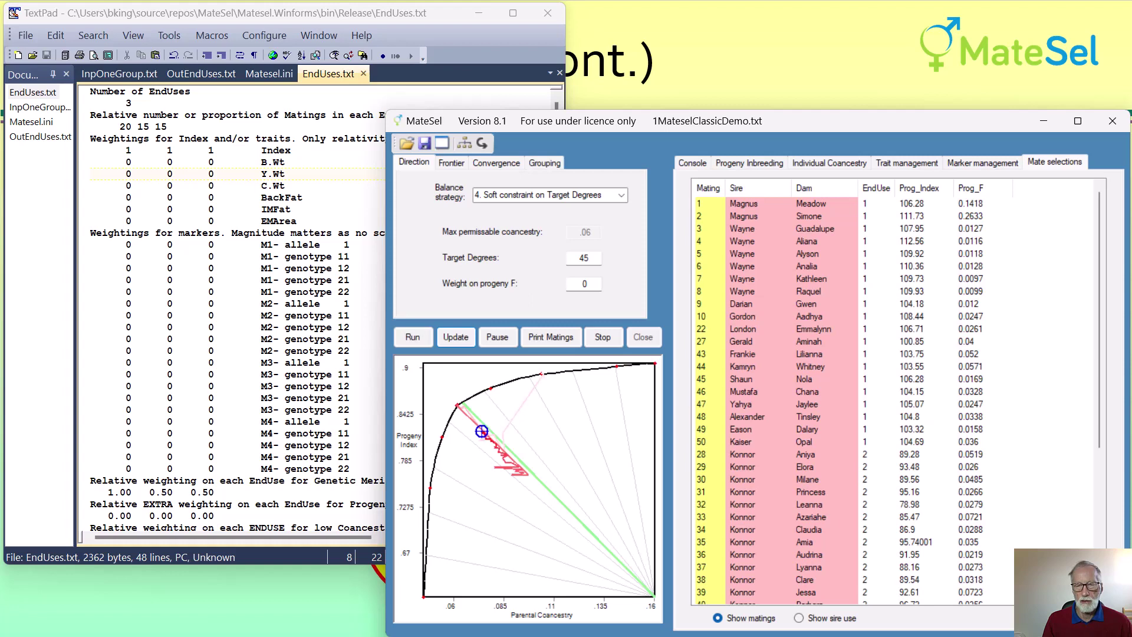
{"action": "left_click", "coordinate": [554, 339]}
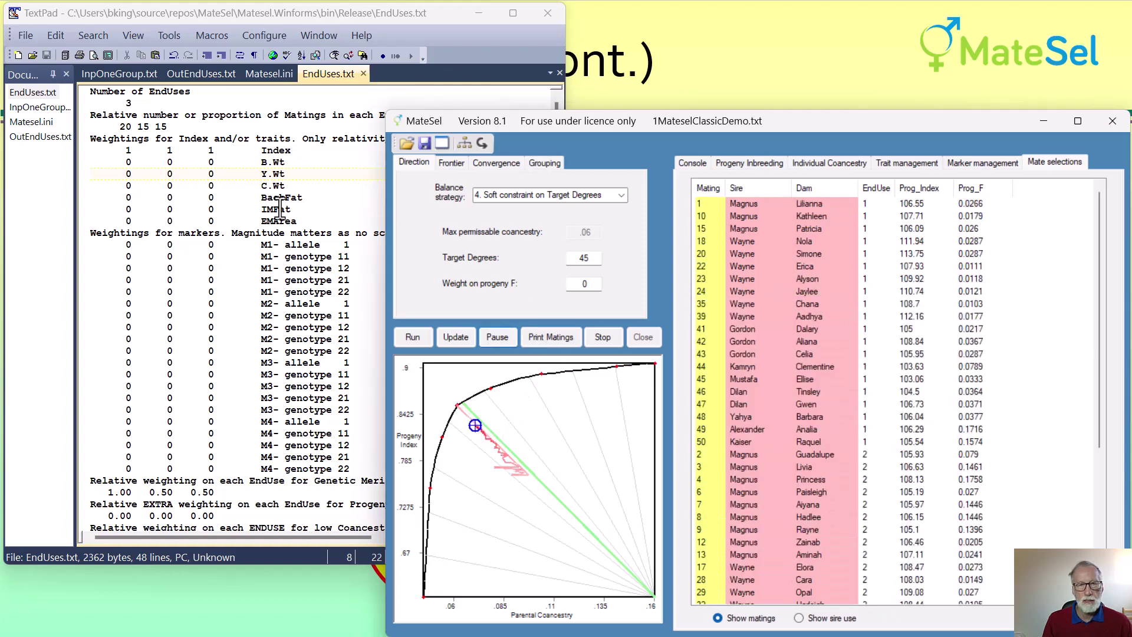
Reload OutEndUses.txt in TextPad and examine the mean progeny Index of the second and third EndUses
{"action": "left_click", "coordinate": [53, 135]}
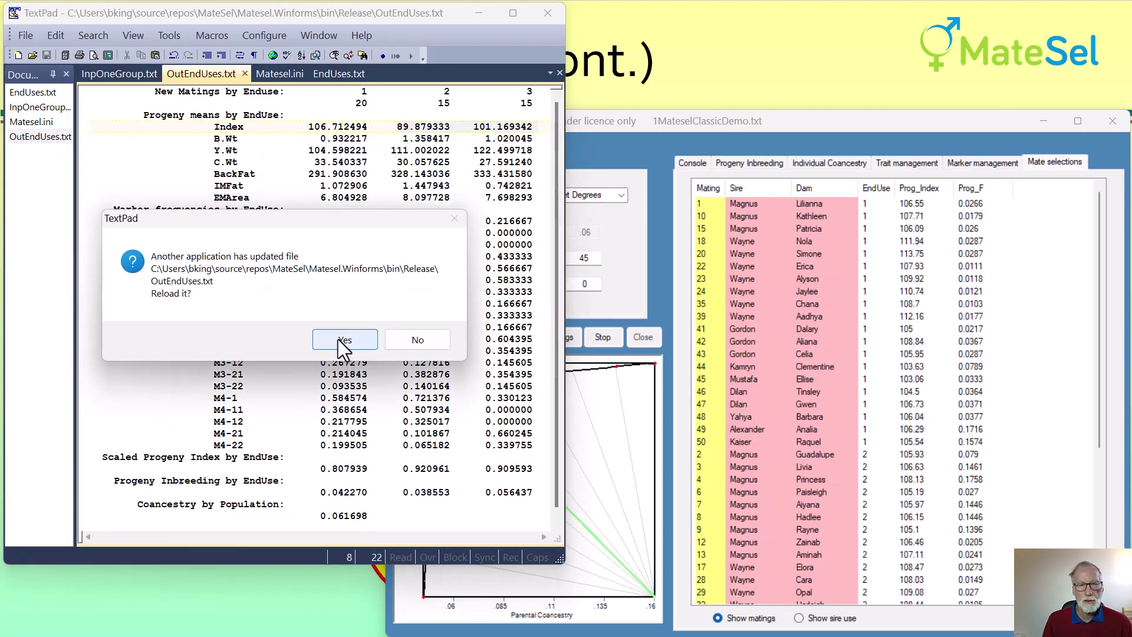
{"action": "left_click", "coordinate": [338, 338]}
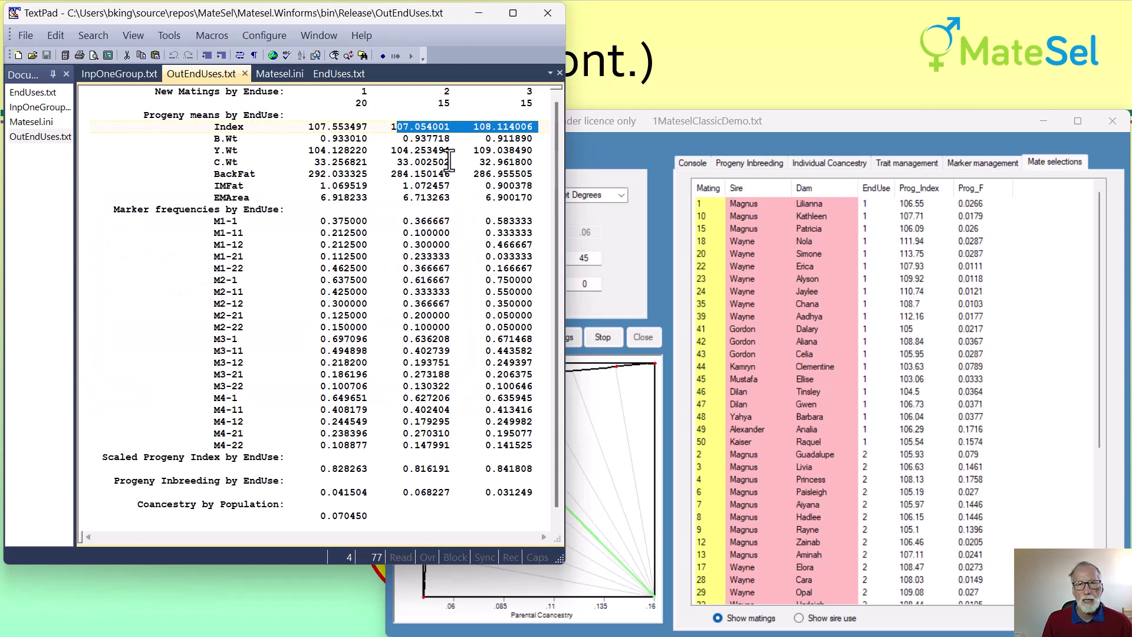
{"action": "left_click_drag", "start_coordinate": [391, 127], "coordinate": [533, 127]}
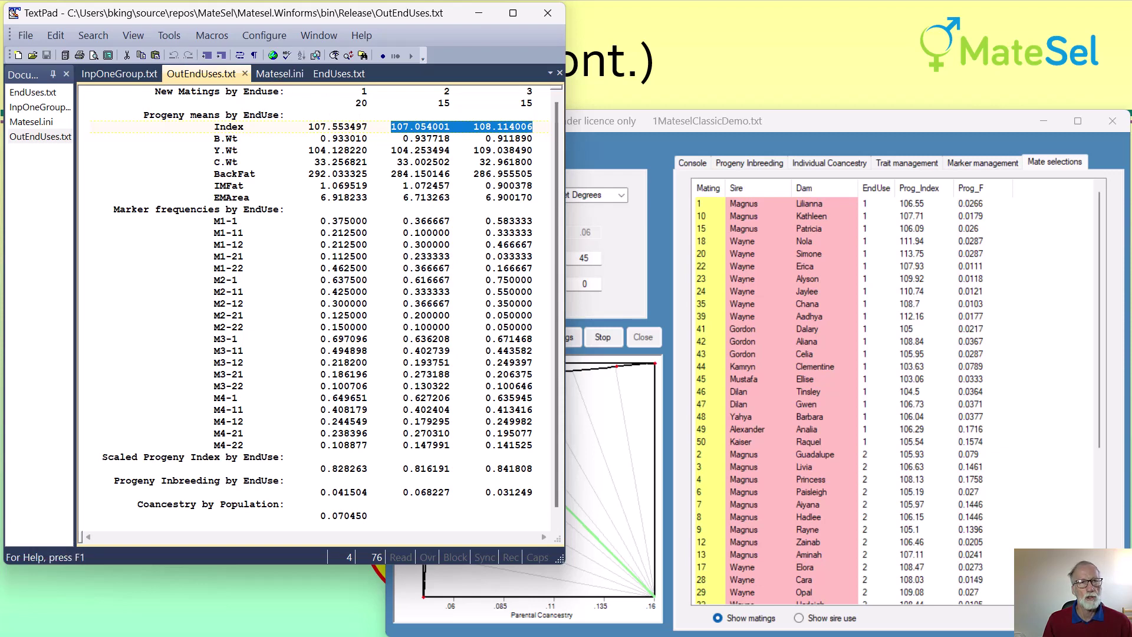
In MateSel, set the balance strategy to Hard constraint on coancestry with a maximum permissible coancestry of .05, and update the analysis
{"action": "left_click", "coordinate": [621, 189]}
{"action": "left_click", "coordinate": [621, 190]}
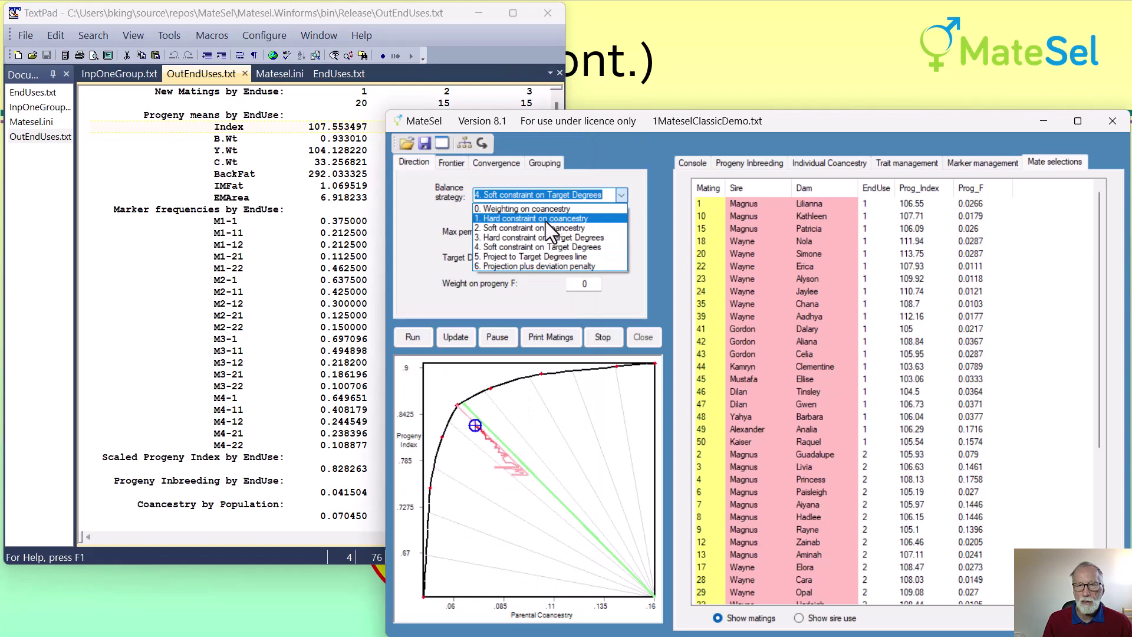
{"action": "left_click", "coordinate": [546, 221]}
{"action": "left_click", "coordinate": [448, 338]}
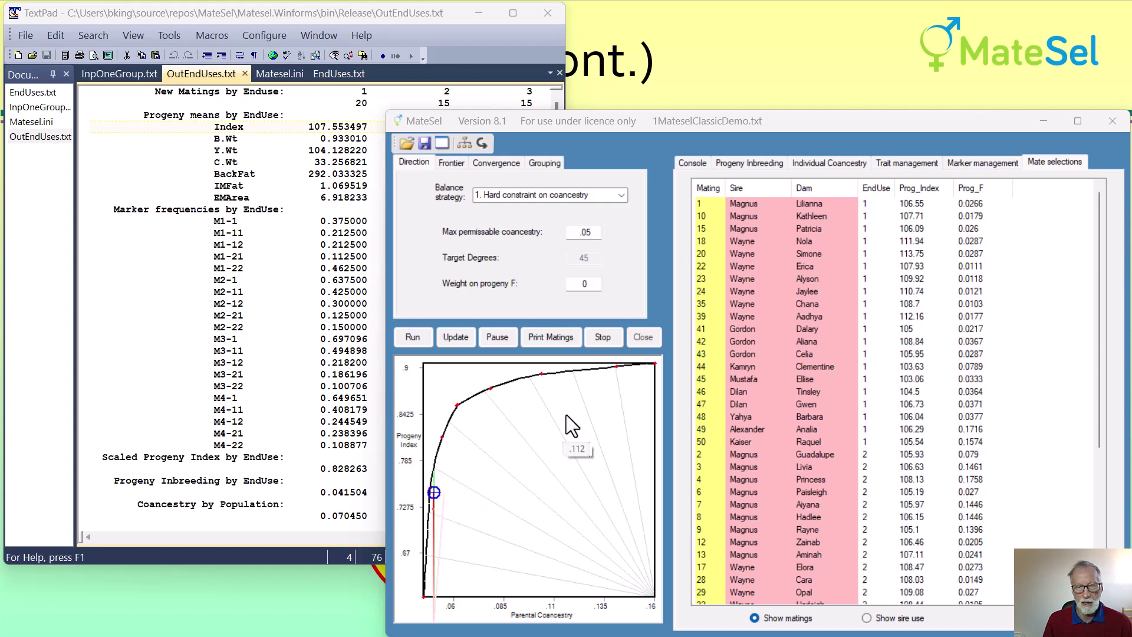
Print the matings under the hard coancestry constraint and reload OutEndUses.txt in TextPad to review the progeny means by EndUse
{"action": "left_click", "coordinate": [554, 338]}
{"action": "left_click", "coordinate": [545, 337]}
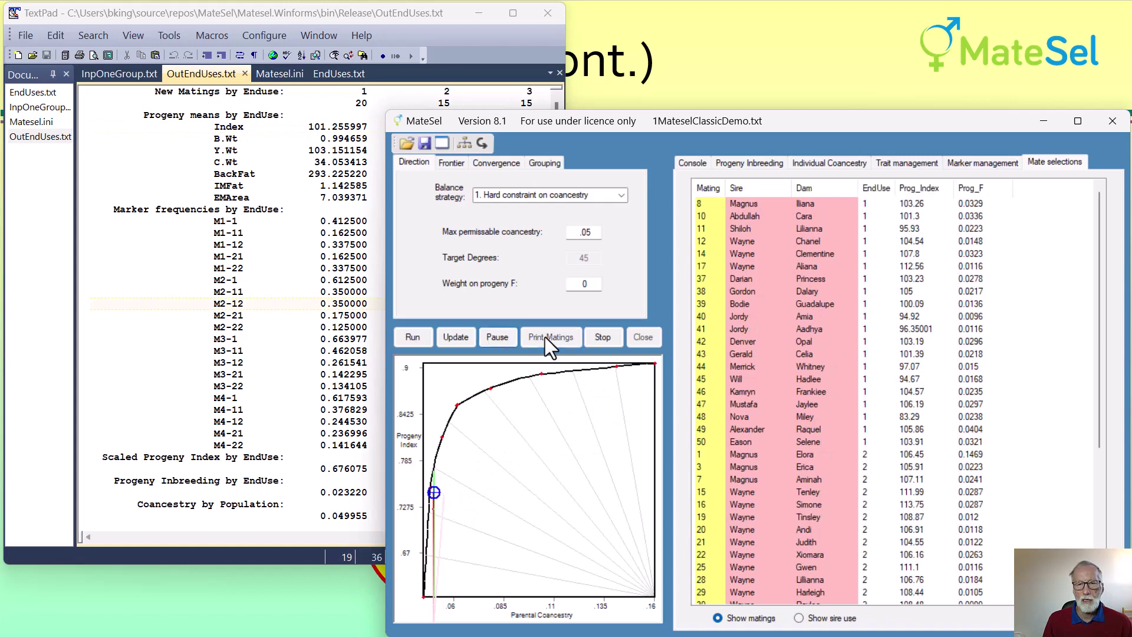
{"action": "left_click", "coordinate": [354, 340]}
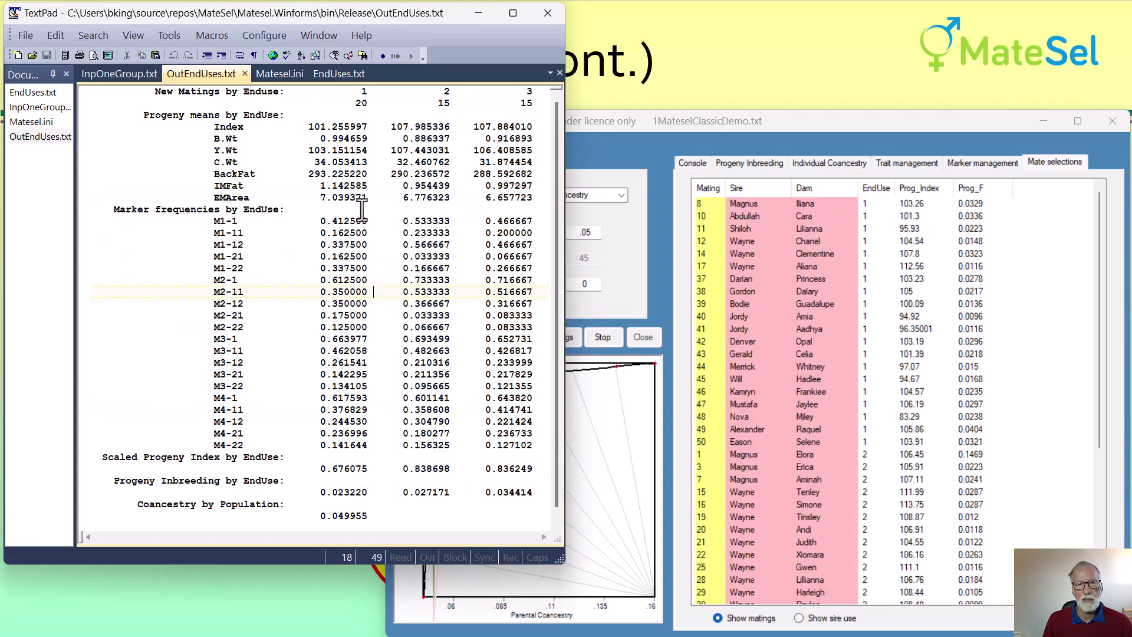
Compare the mean progeny Index of the first EndUse with the means of the second and third EndUses
{"action": "double_click", "coordinate": [360, 126]}
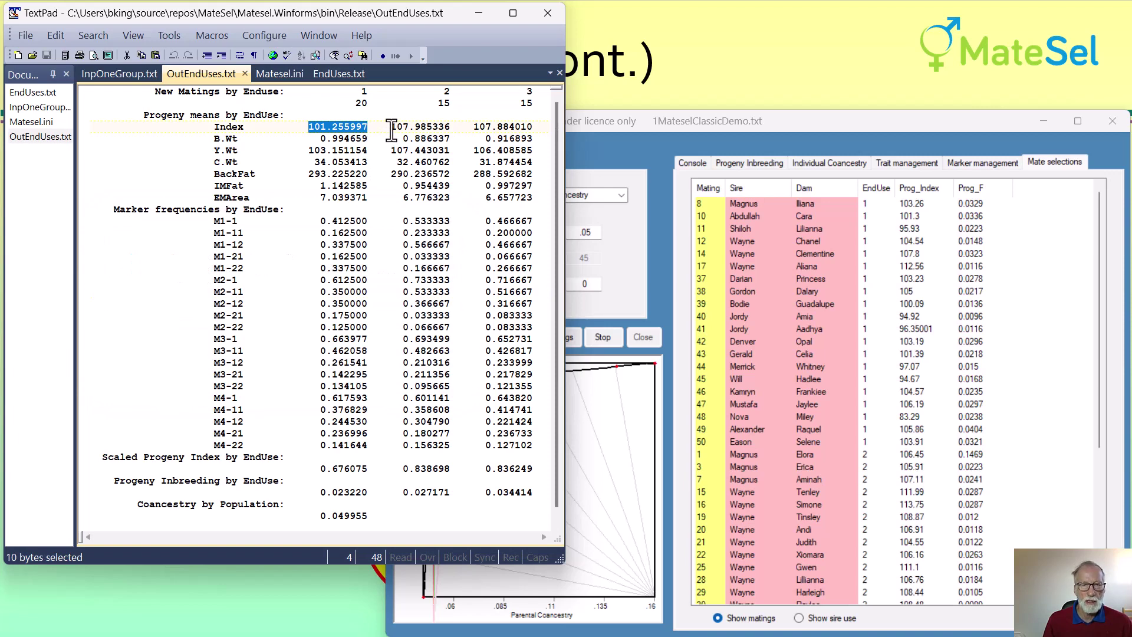
{"action": "left_click_drag", "start_coordinate": [391, 129], "coordinate": [535, 126]}
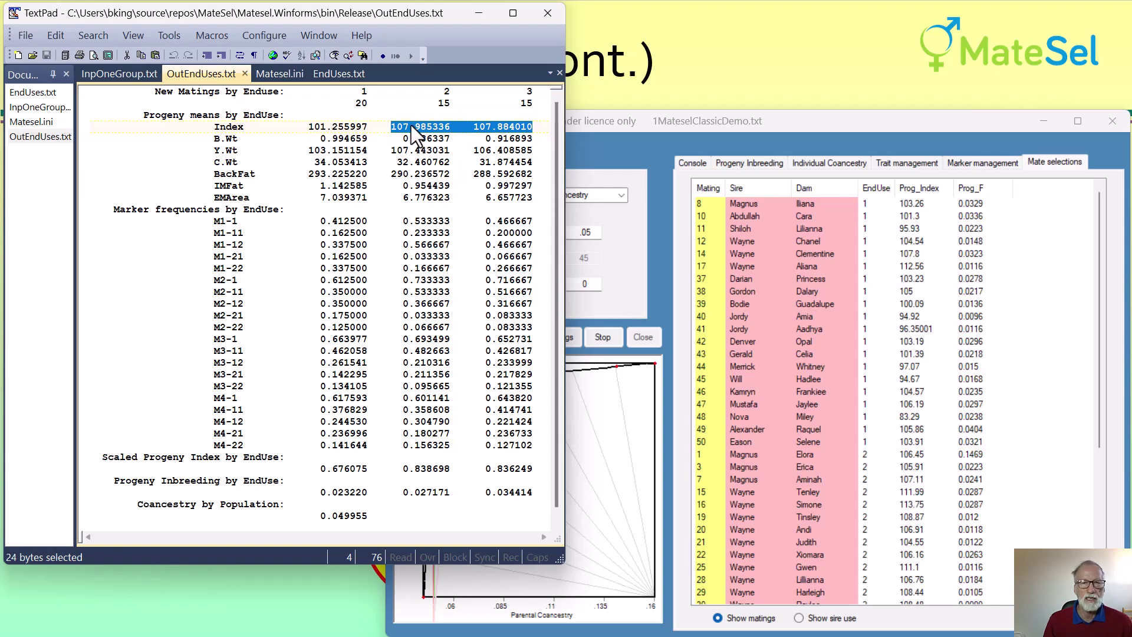
{"action": "left_click_drag", "start_coordinate": [392, 126], "coordinate": [534, 126]}
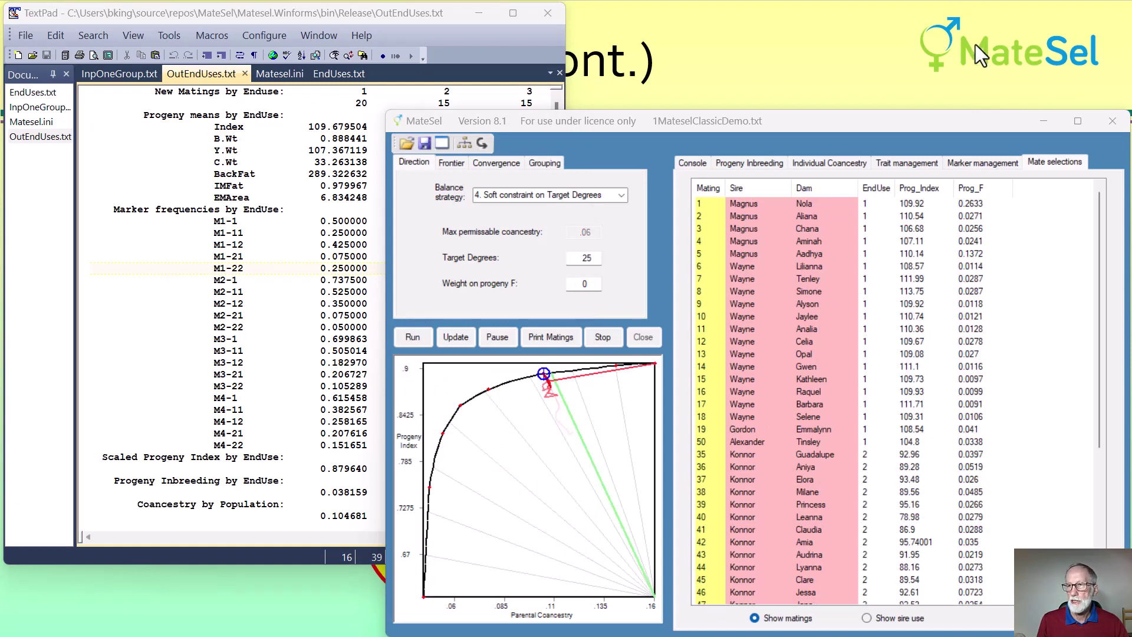
Show MateSel's marker management graphs and, in OutEndUses.txt, examine the M1-22 frequency of the first EndUse and M2-1 of the third
{"action": "left_click", "coordinate": [989, 165]}
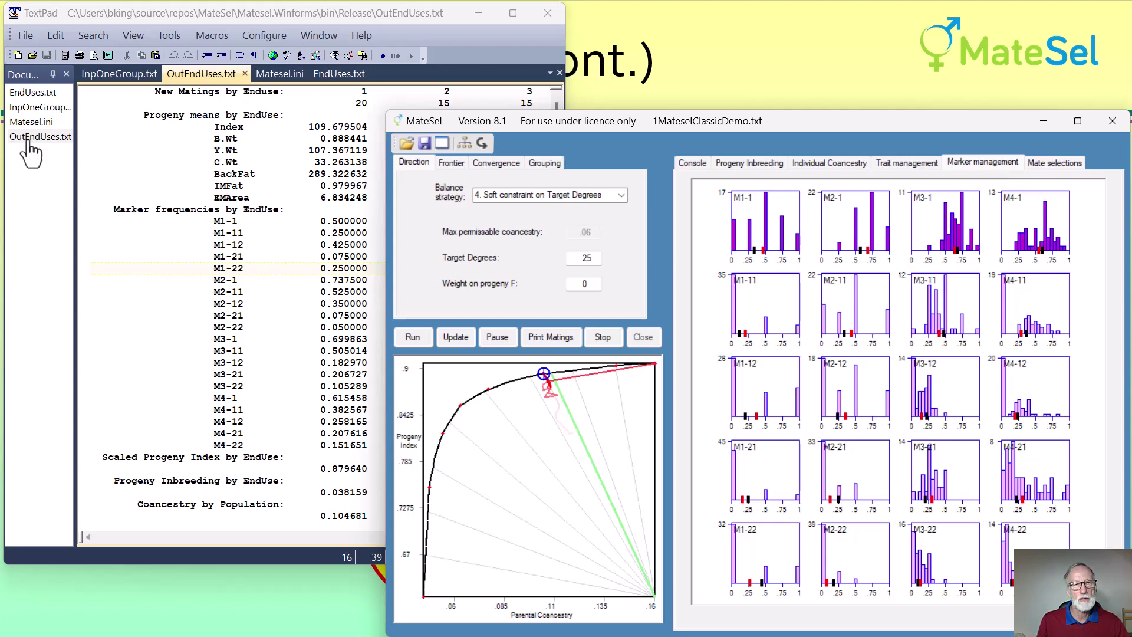
{"action": "left_click", "coordinate": [159, 174]}
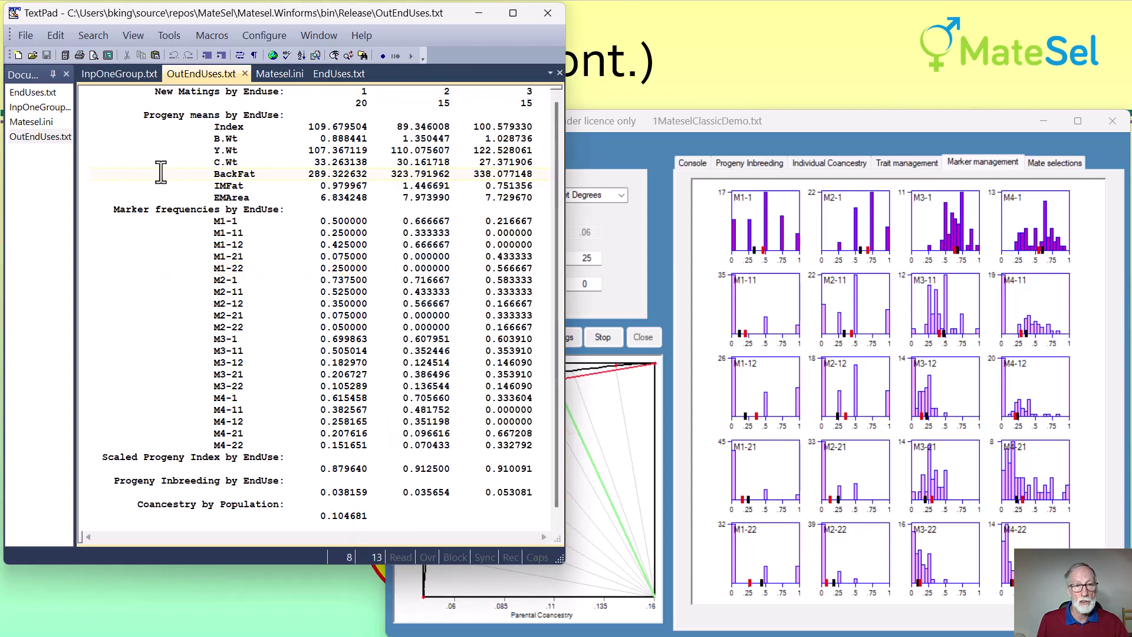
{"action": "left_click", "coordinate": [216, 269]}
{"action": "left_click_drag", "start_coordinate": [216, 269], "coordinate": [244, 268]}
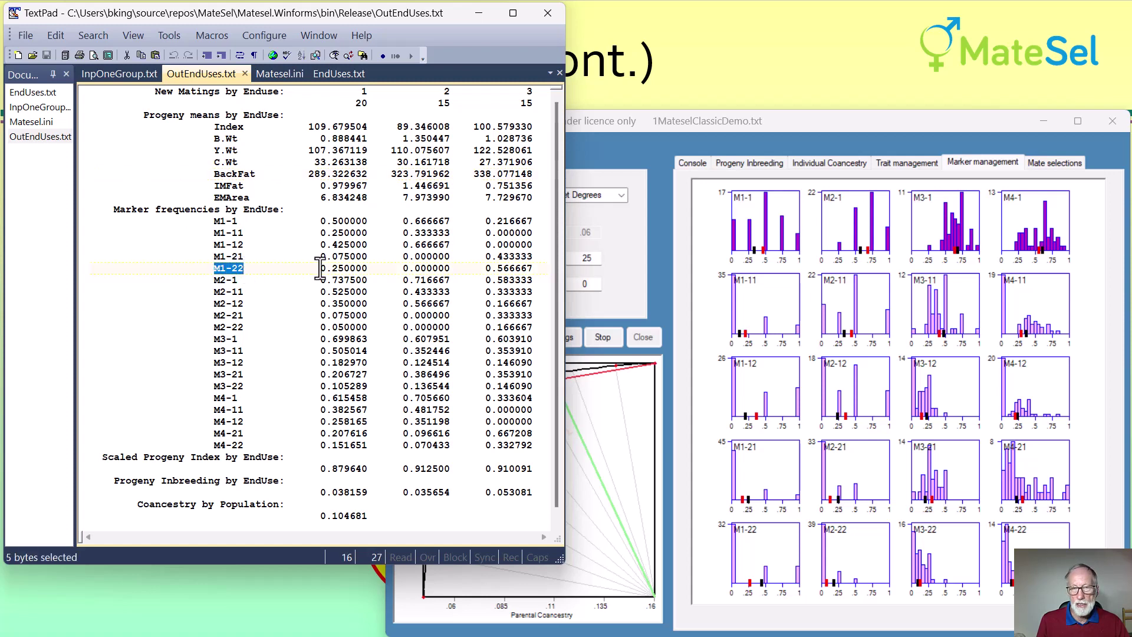
{"action": "left_click_drag", "start_coordinate": [320, 269], "coordinate": [373, 272]}
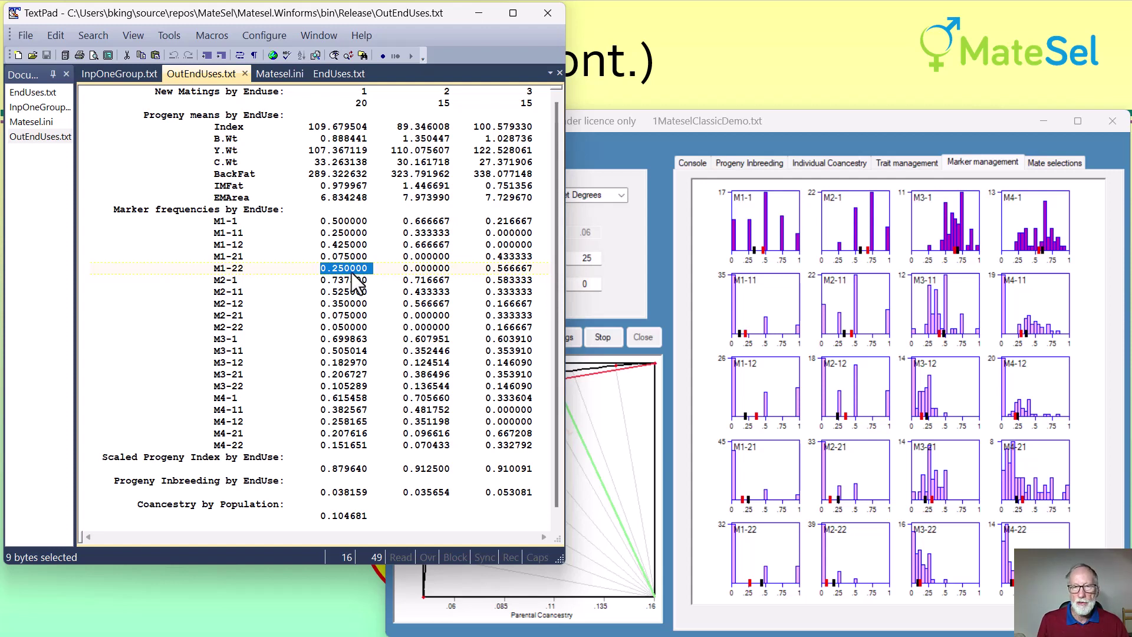
{"action": "left_click_drag", "start_coordinate": [214, 280], "coordinate": [244, 282]}
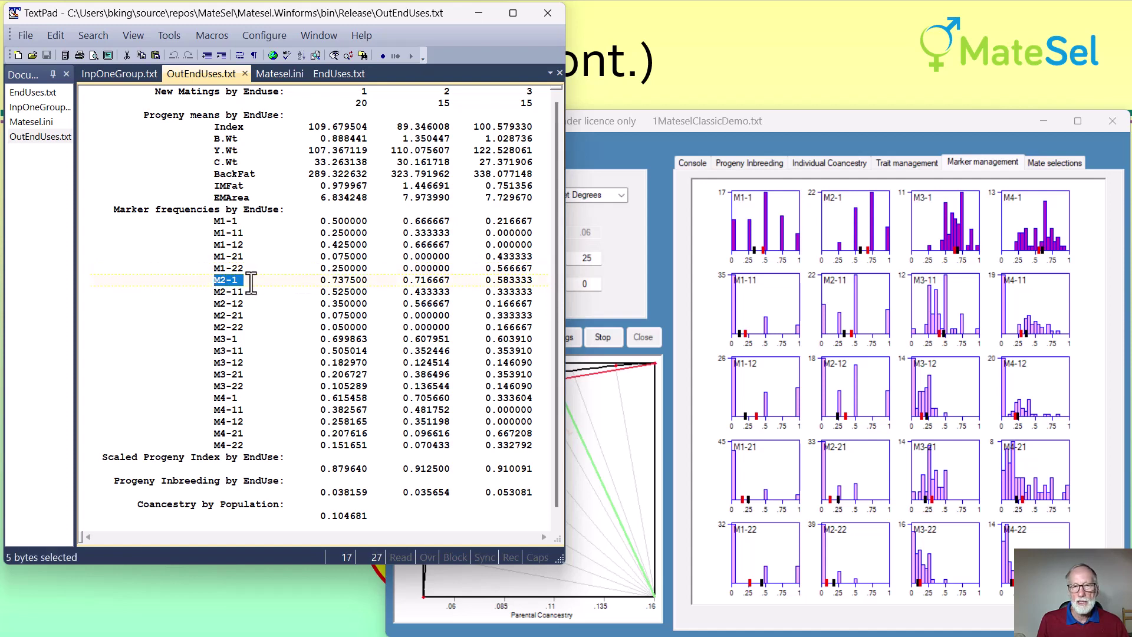
{"action": "left_click_drag", "start_coordinate": [486, 281], "coordinate": [515, 282]}
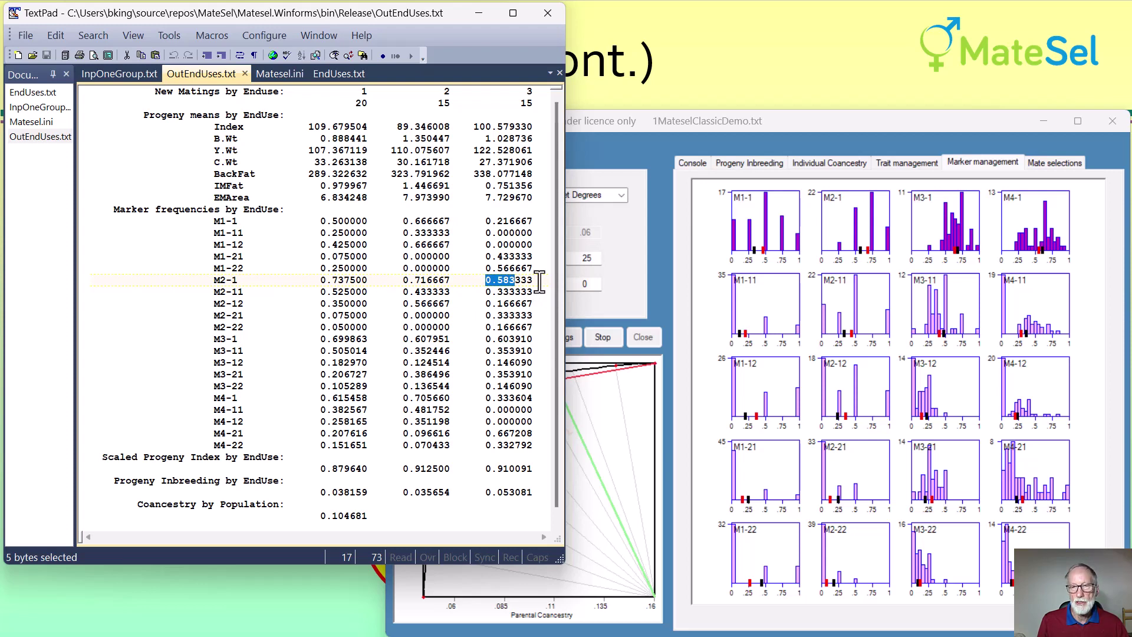
In EndUses.txt, set the first EndUse's weighting for M1 genotype 22 to -10
{"action": "left_click", "coordinate": [30, 93]}
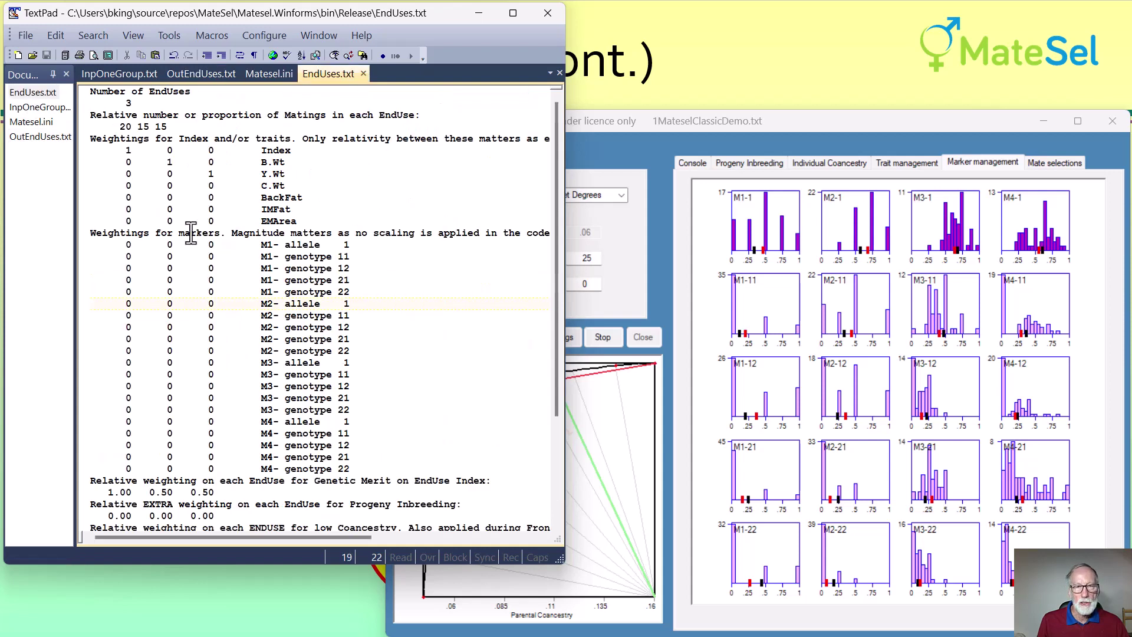
{"action": "left_click", "coordinate": [127, 291]}
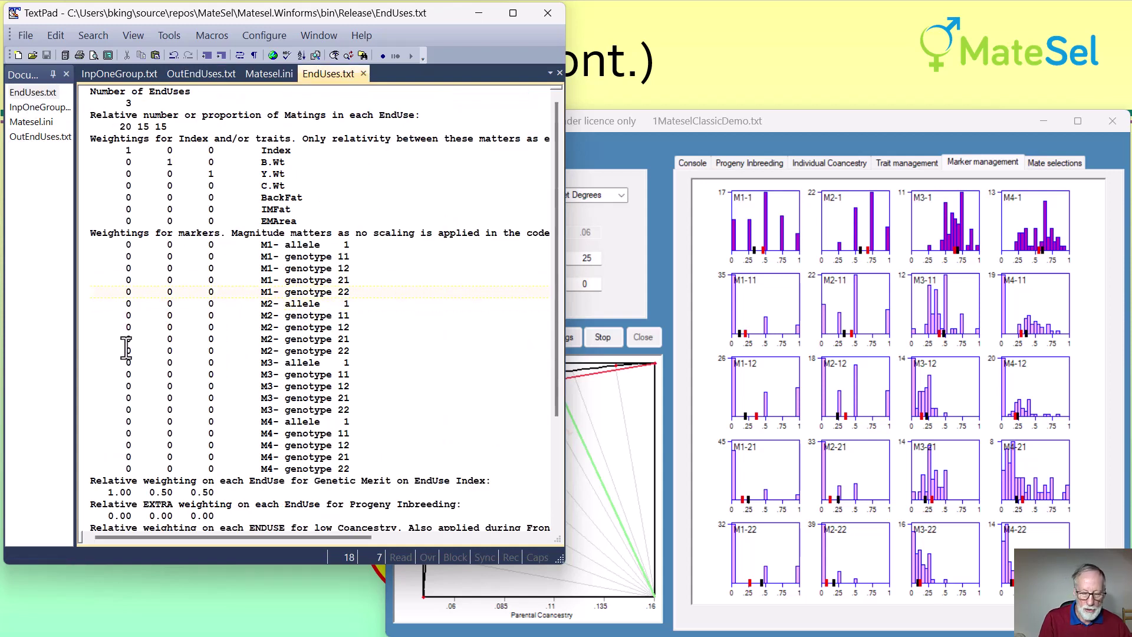
{"action": "key", "text": "BackSpace"}
{"action": "key", "text": "BackSpace"}
{"action": "type", "text": "-10"}
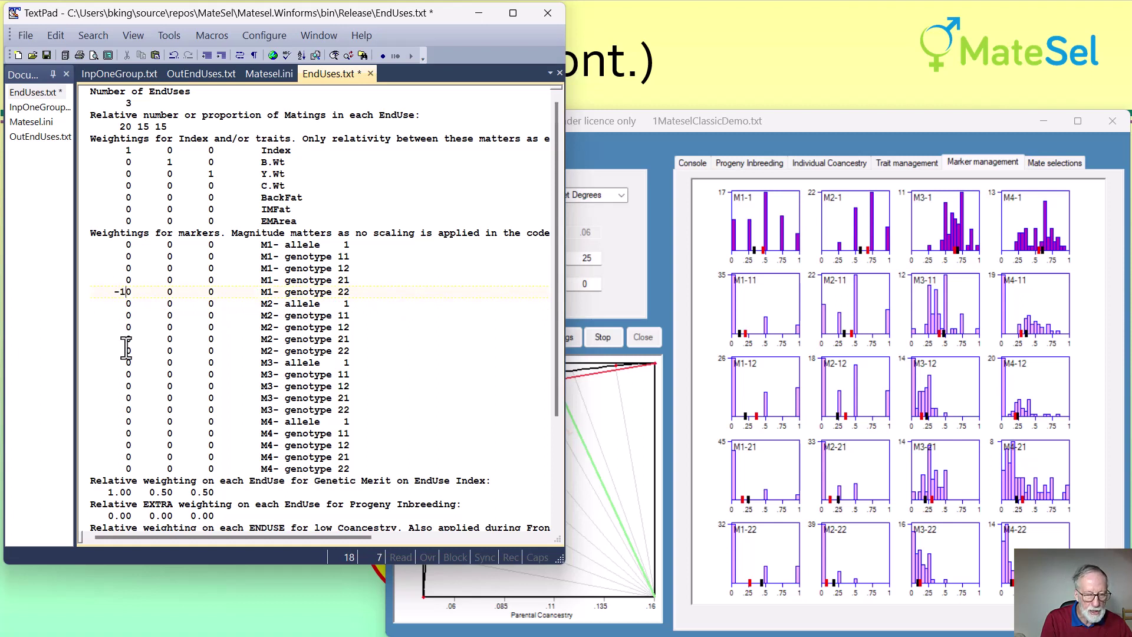
{"action": "key", "text": "Delete"}
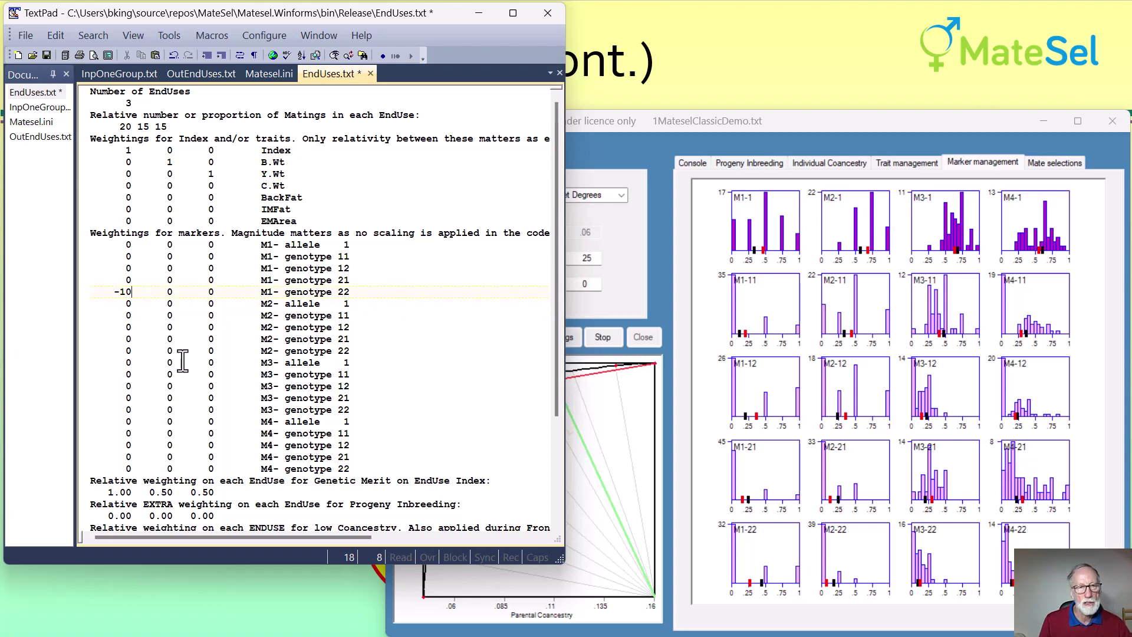
Set the third EndUse's weighting for M2 allele 1 to 1 and save EndUses.txt
{"action": "double_click", "coordinate": [210, 303]}
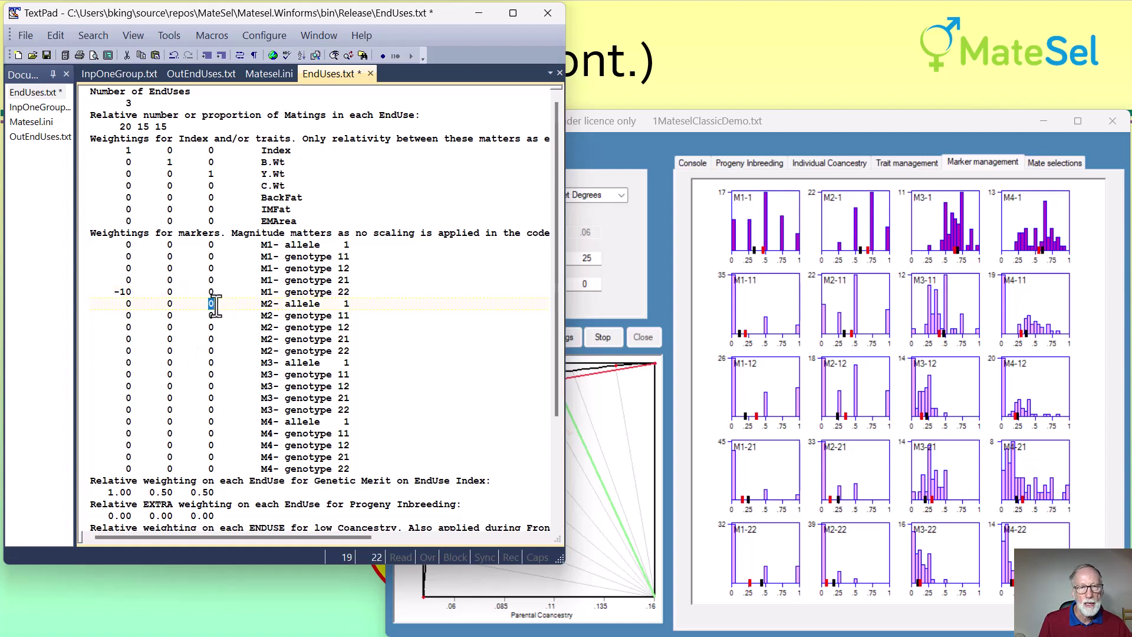
{"action": "type", "text": "1"}
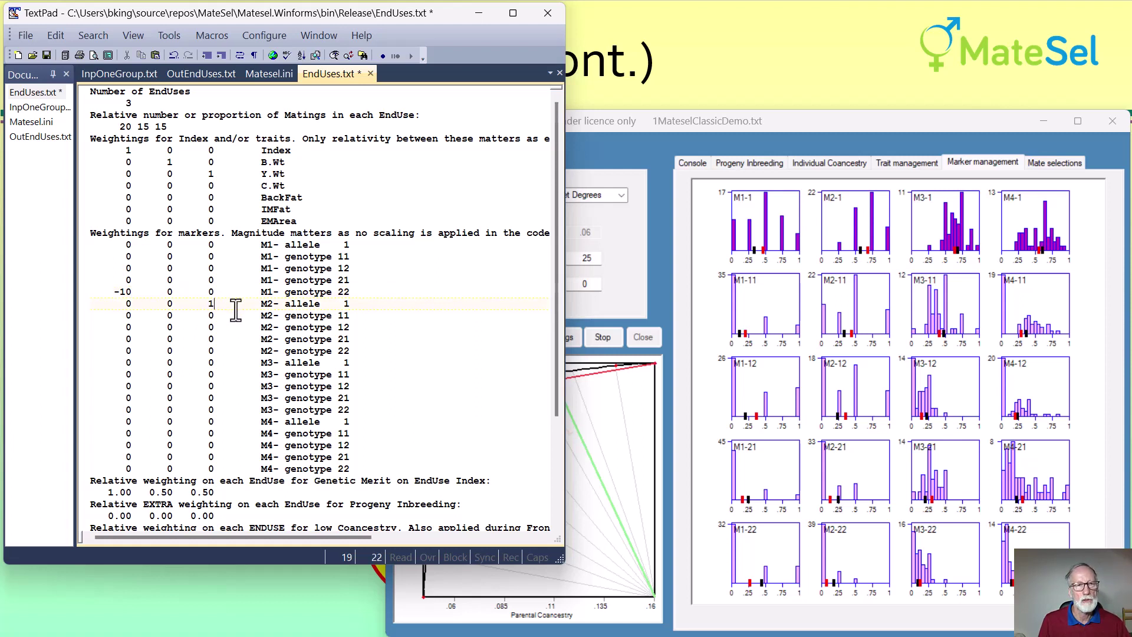
{"action": "left_click", "coordinate": [46, 55]}
Switch to MateSel, update the analysis with the marker weightings and print the matings
{"action": "left_click", "coordinate": [668, 119]}
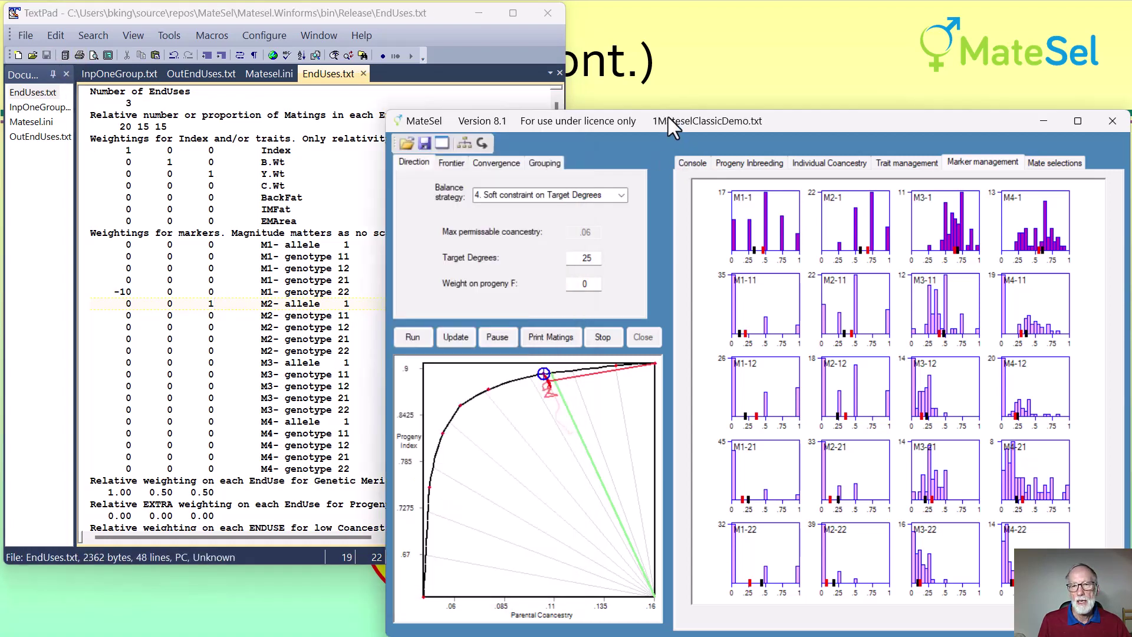
{"action": "left_click", "coordinate": [452, 337]}
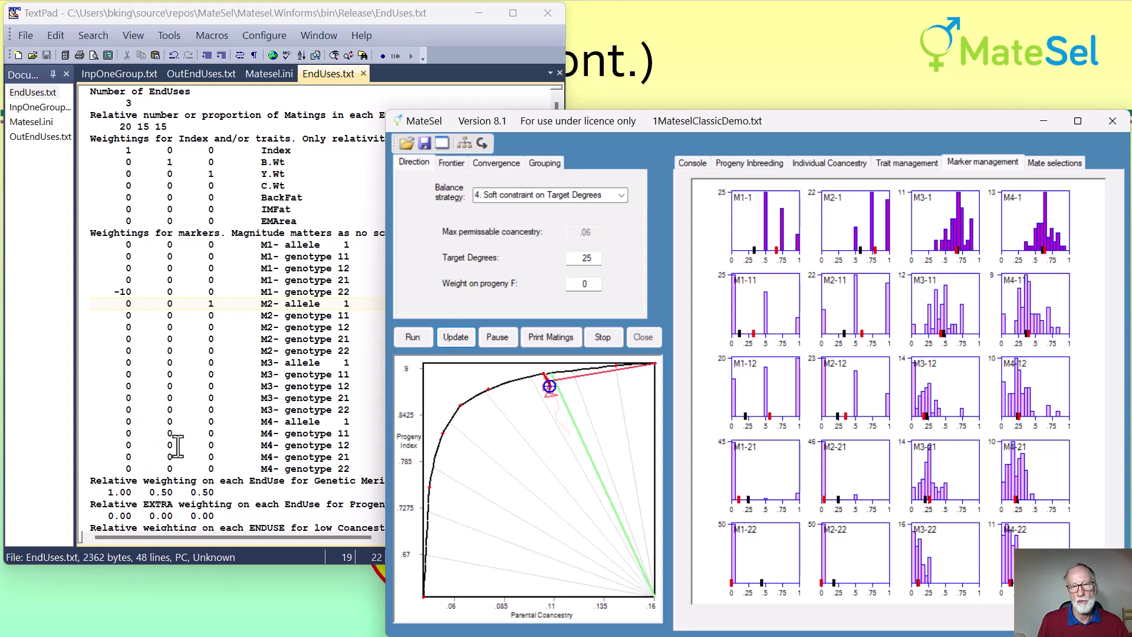
{"action": "mouse_move", "coordinate": [614, 406]}
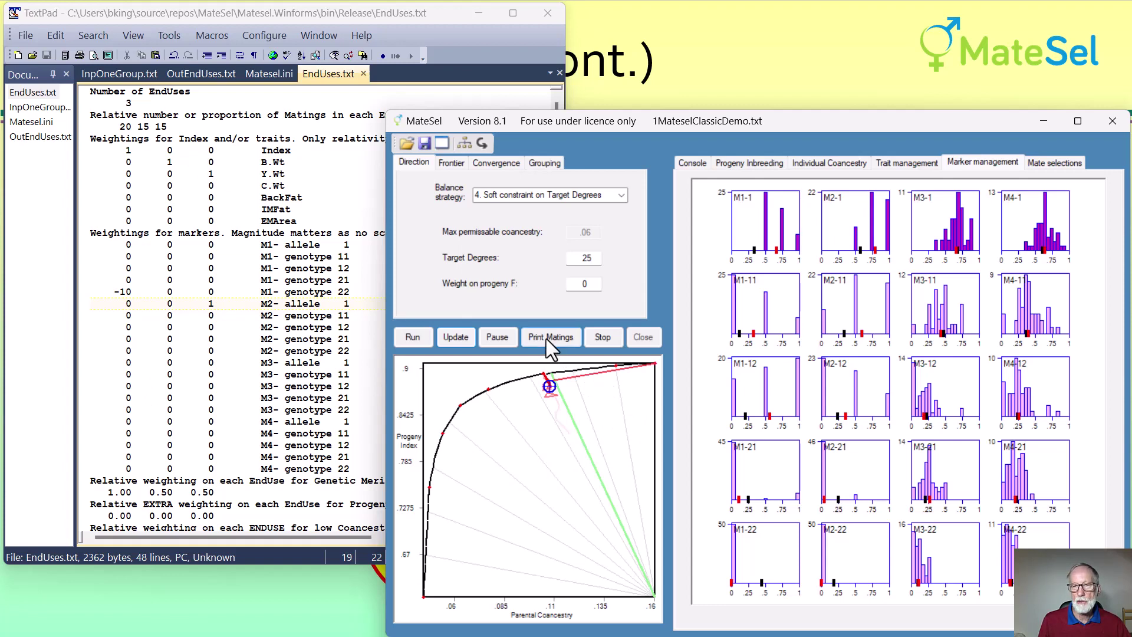
Reload OutEndUses.txt in TextPad and examine the M1-22 frequency of the first EndUse and the M2-1 frequency of the third
{"action": "left_click", "coordinate": [19, 136]}
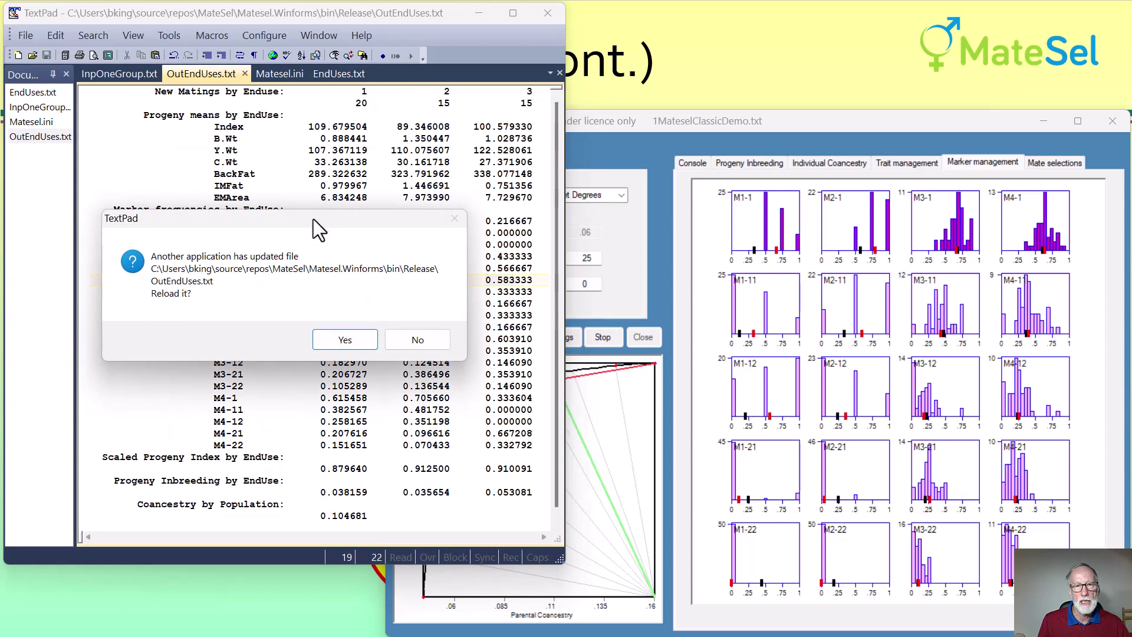
{"action": "mouse_move", "coordinate": [313, 218]}
{"action": "left_mouse_down"}
{"action": "mouse_move", "coordinate": [324, 312]}
{"action": "mouse_move", "coordinate": [380, 315]}
{"action": "mouse_move", "coordinate": [396, 296]}
{"action": "left_mouse_up"}
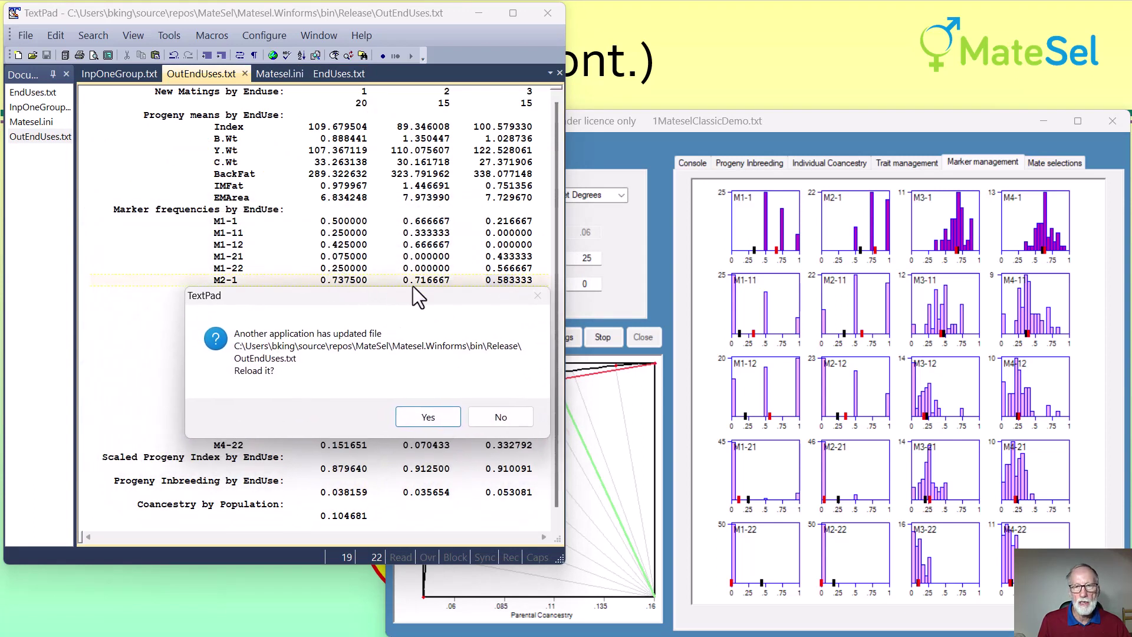
{"action": "left_click", "coordinate": [428, 417]}
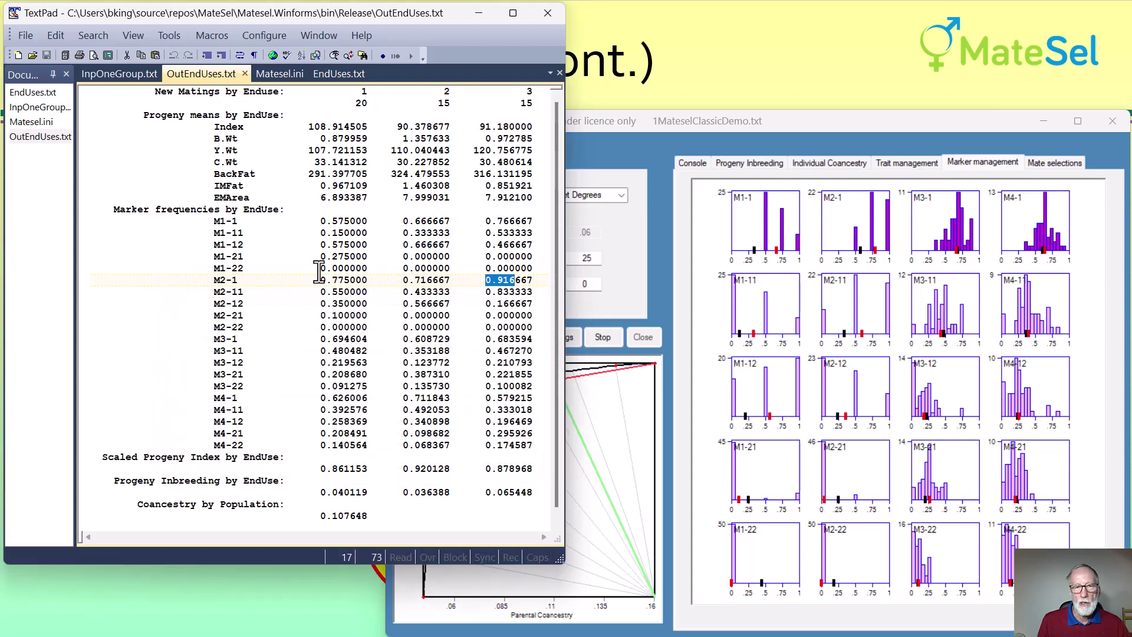
{"action": "left_click_drag", "start_coordinate": [320, 267], "coordinate": [372, 270]}
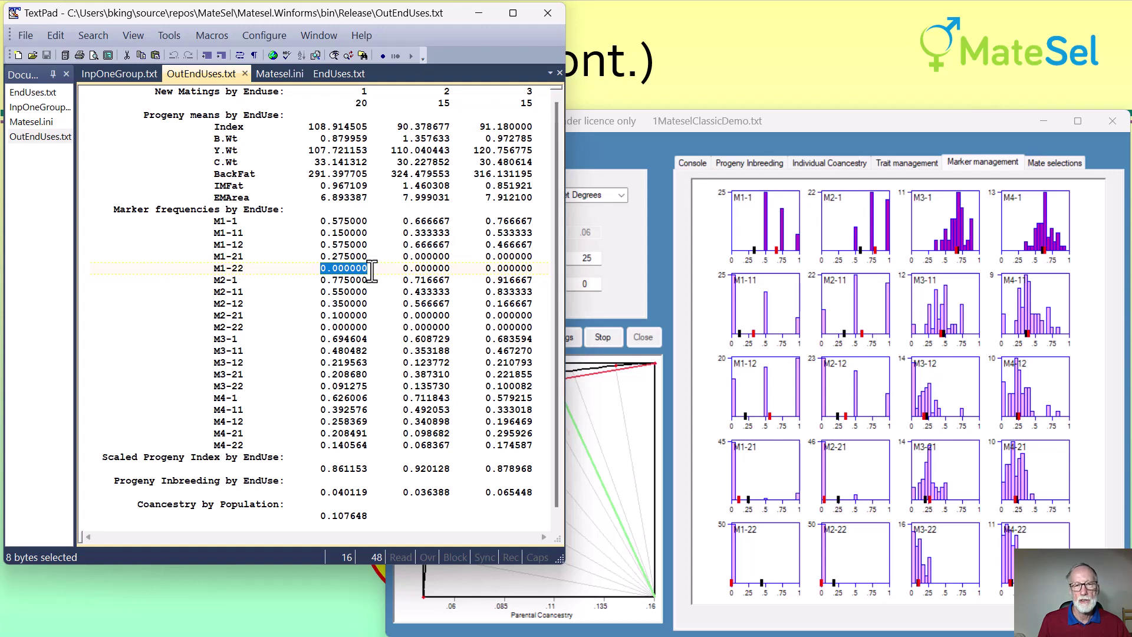
{"action": "left_click_drag", "start_coordinate": [485, 280], "coordinate": [533, 282]}
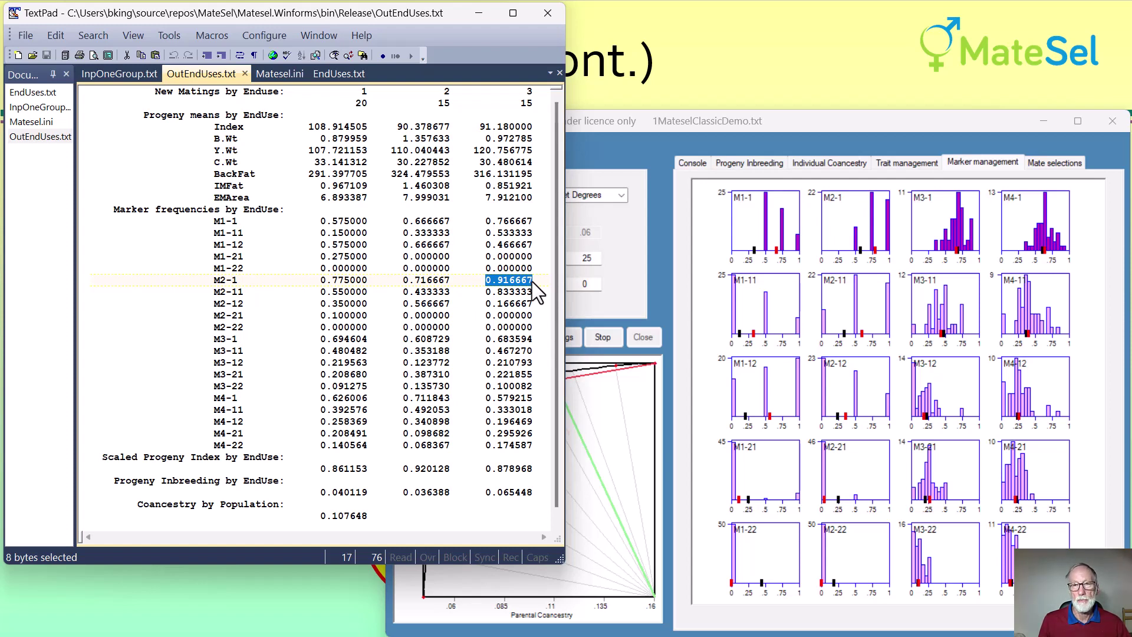
Review the marker weightings in EndUses.txt alongside the marker management graphs in MateSel
{"action": "left_click", "coordinate": [26, 93]}
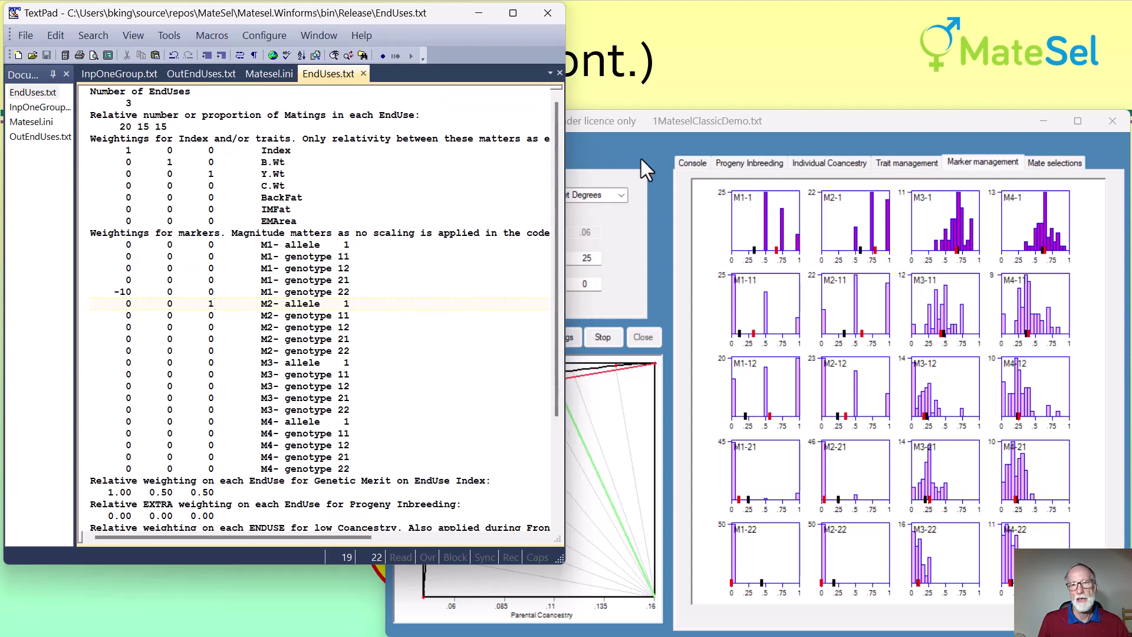
{"action": "left_click", "coordinate": [743, 115]}
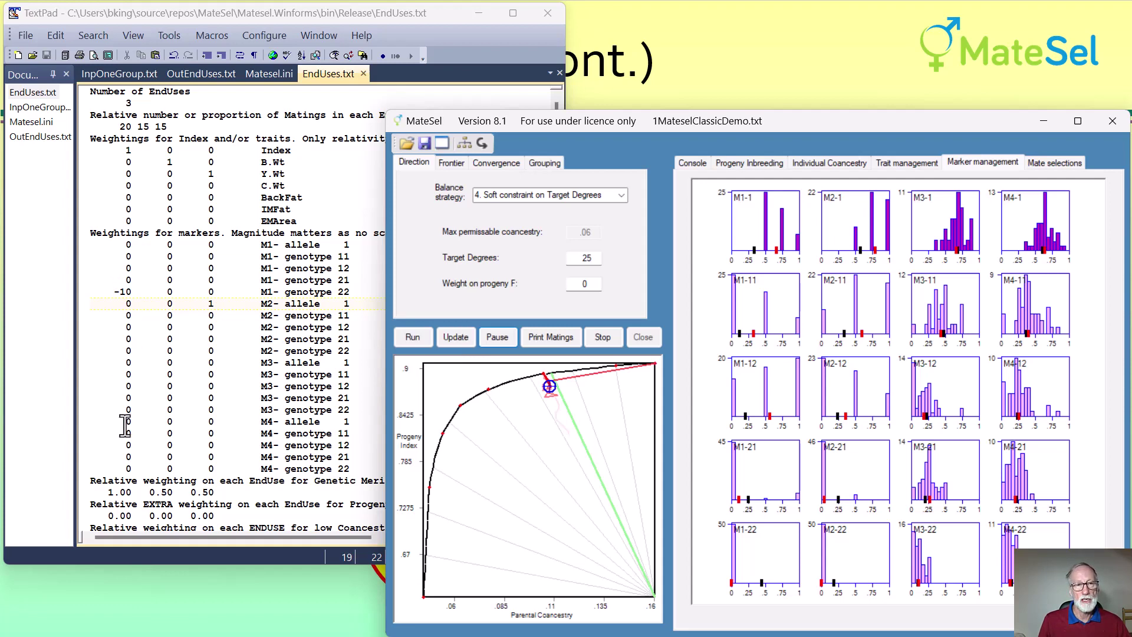
In OutEndUses.txt, examine the progeny inbreeding values of the three EndUses
{"action": "scroll", "coordinate": [140, 371], "scroll_direction": "down", "scroll_amount": 4}
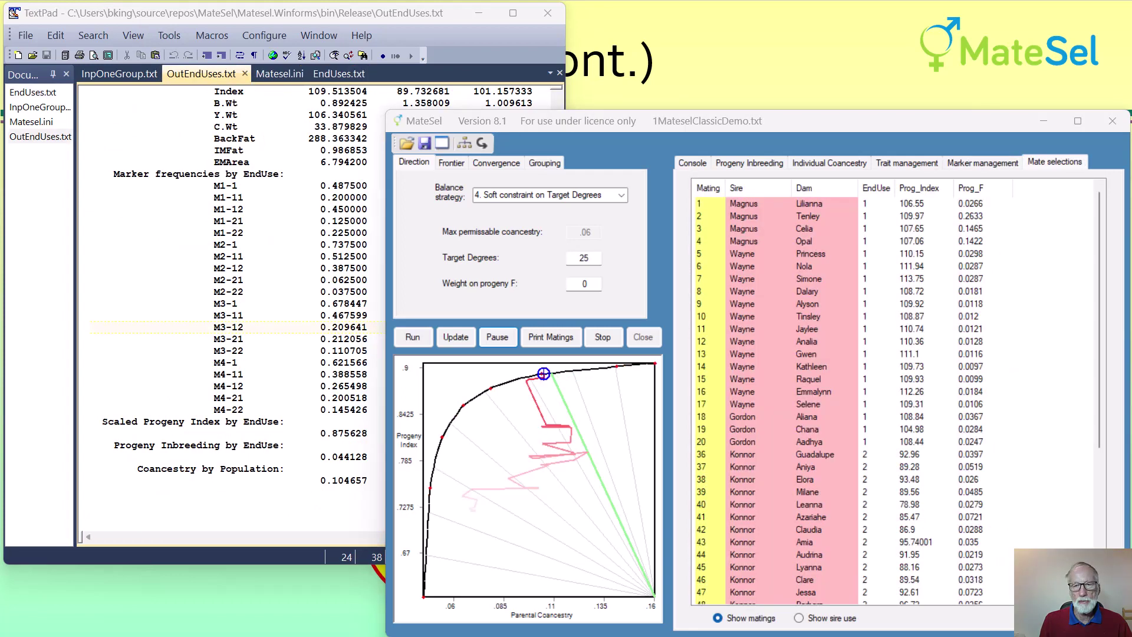
{"action": "left_click", "coordinate": [373, 19]}
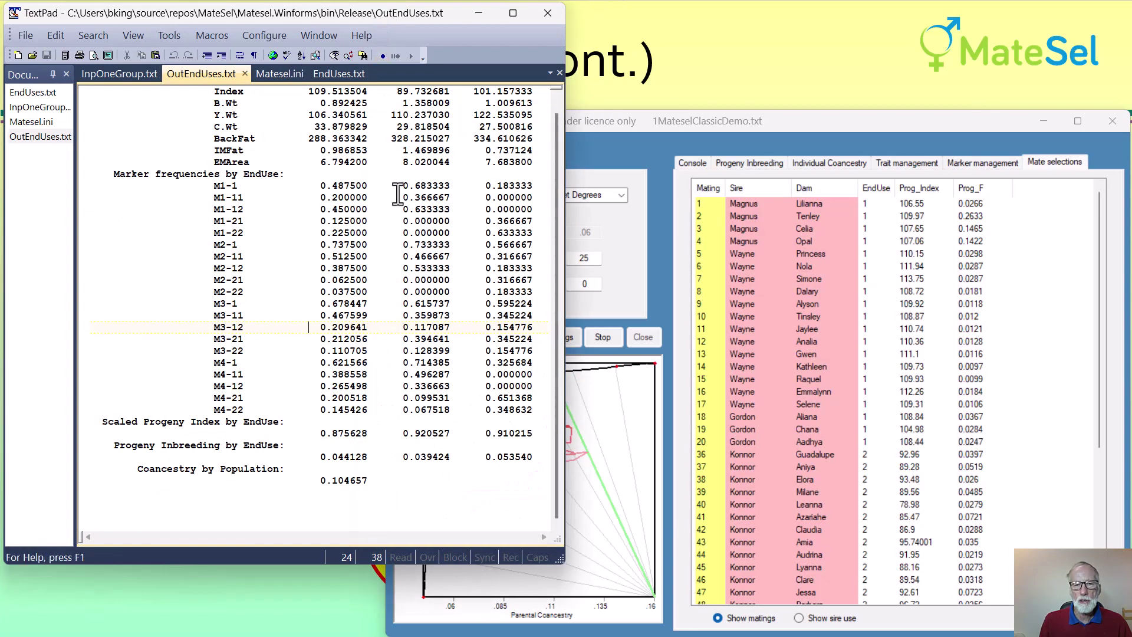
{"action": "left_click_drag", "start_coordinate": [319, 459], "coordinate": [533, 464]}
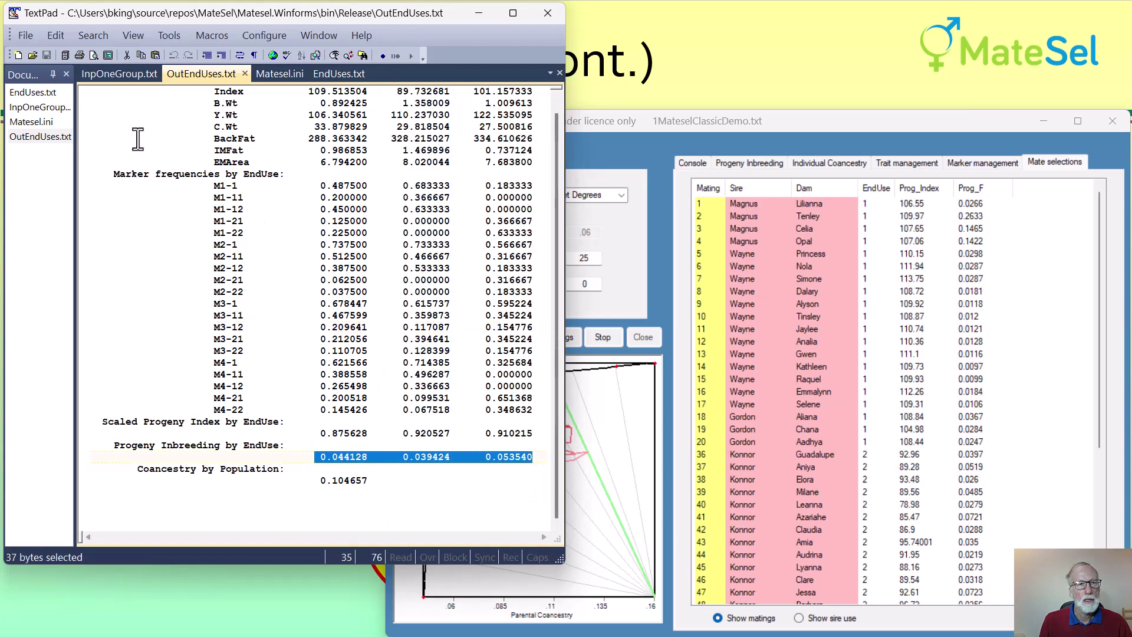
In EndUses.txt, set the first EndUse's extra weighting for progeny inbreeding to -1.00 and save the file
{"action": "left_click", "coordinate": [30, 94]}
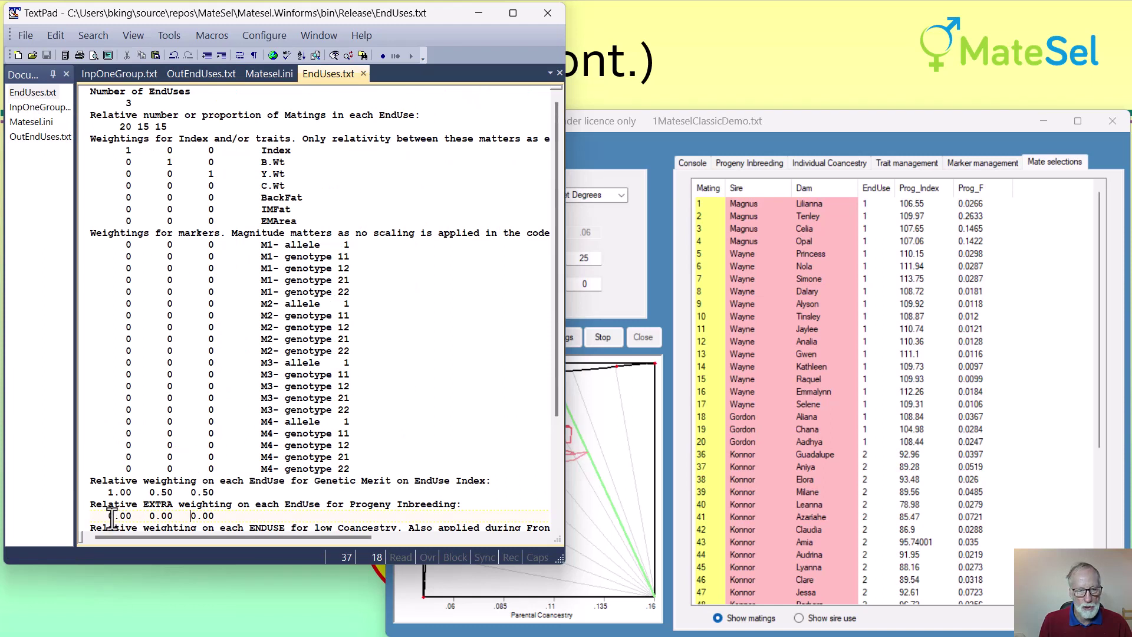
{"action": "left_click_drag", "start_coordinate": [109, 516], "coordinate": [114, 516]}
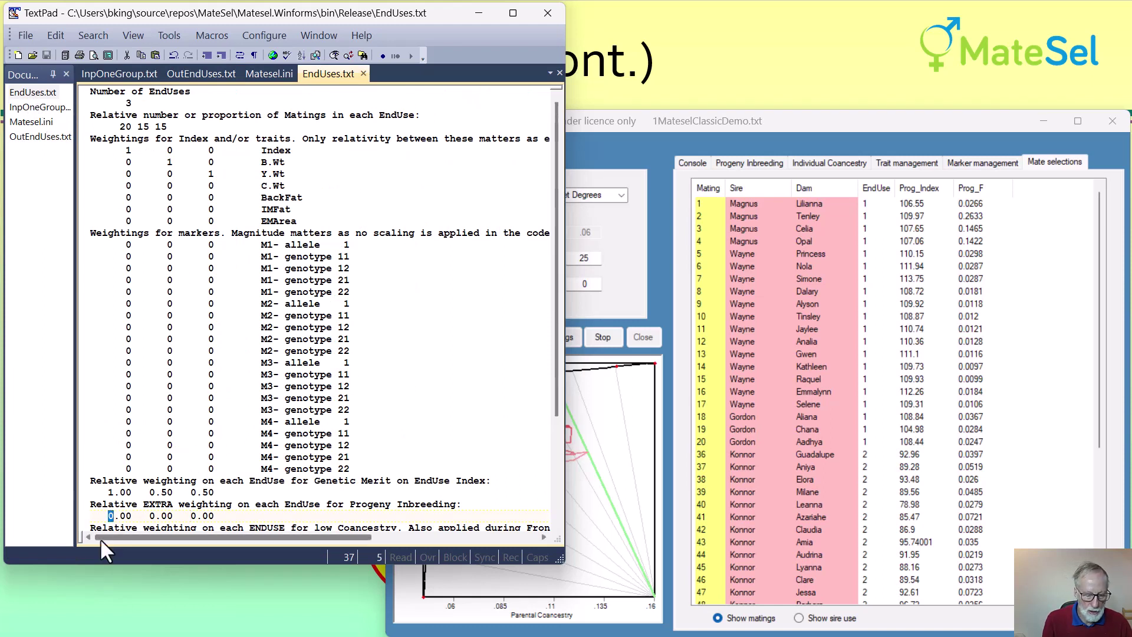
{"action": "type", "text": "-1"}
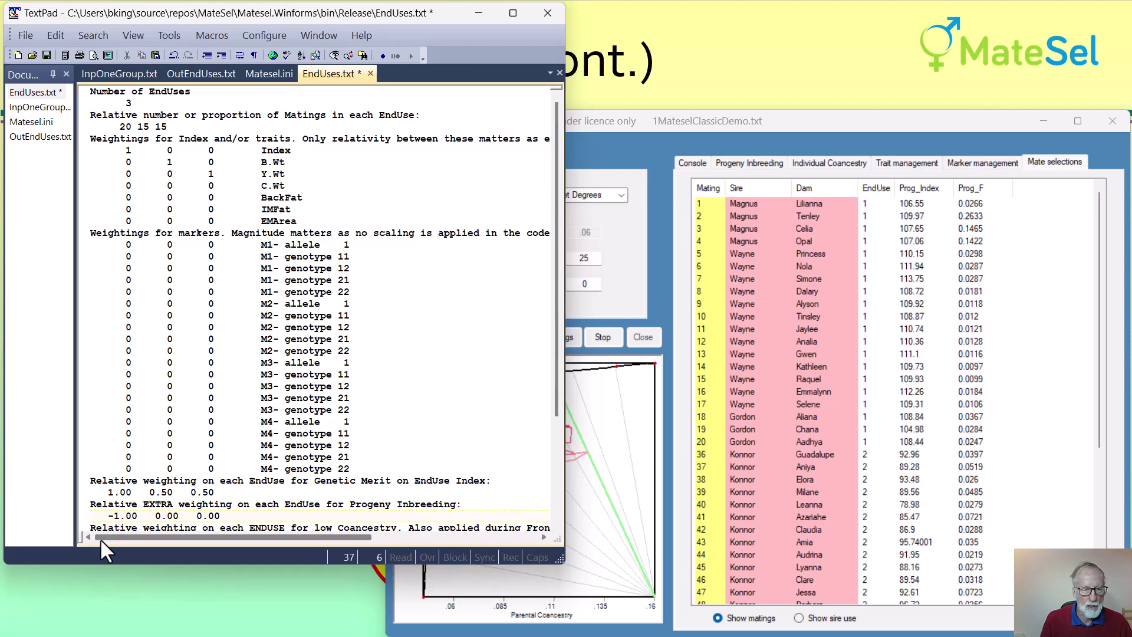
{"action": "left_click", "coordinate": [47, 54]}
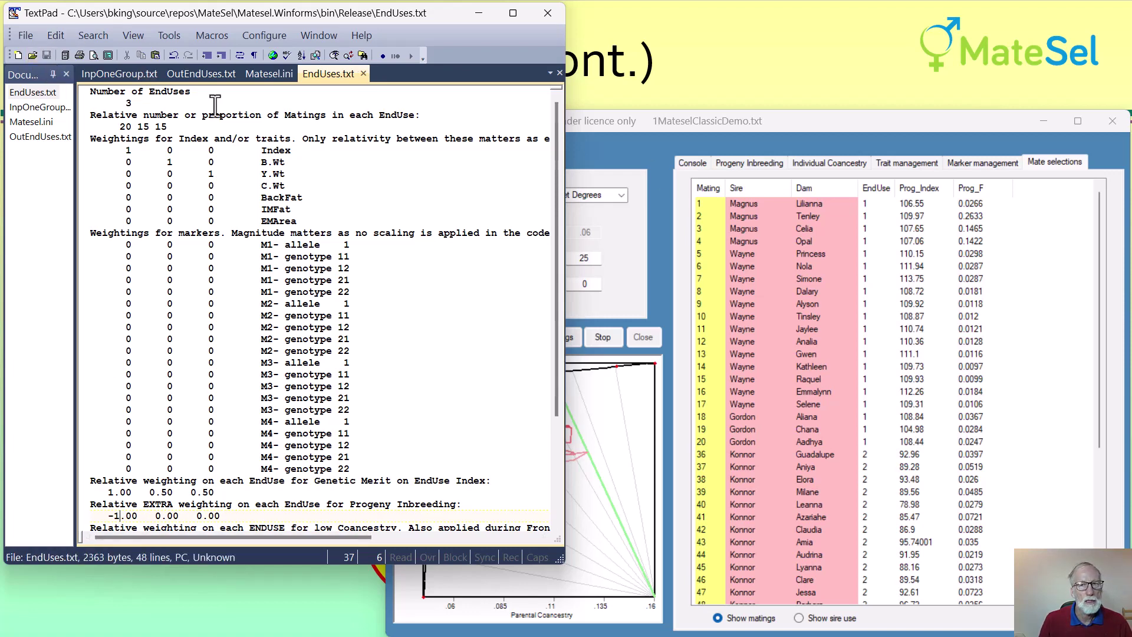
Switch to MateSel, update the analysis with the progeny inbreeding weighting and print the matings
{"action": "left_click", "coordinate": [747, 120]}
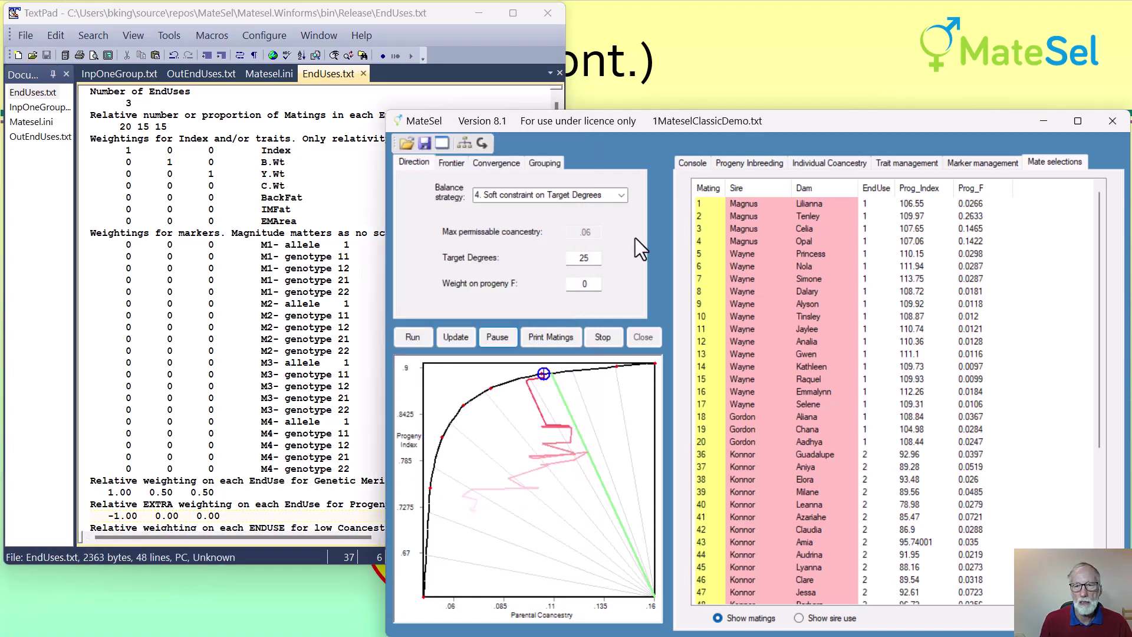
{"action": "left_click", "coordinate": [452, 337]}
{"action": "left_click", "coordinate": [540, 337]}
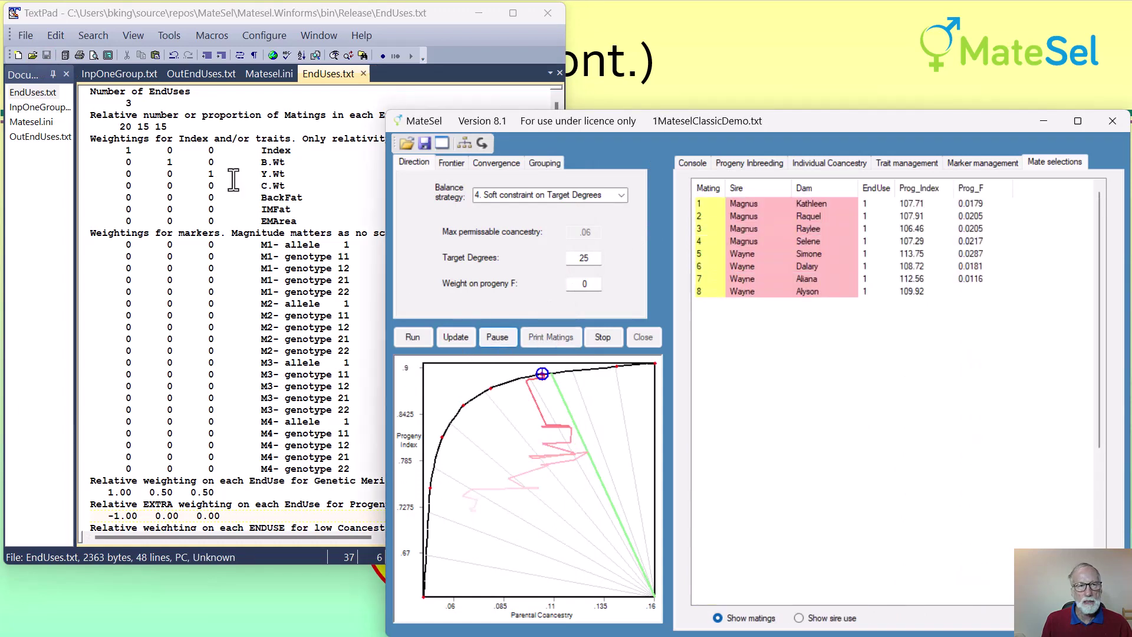
Reload OutEndUses.txt with the new mating results and examine the progeny inbreeding values by EndUse
{"action": "left_click", "coordinate": [41, 134]}
{"action": "left_click", "coordinate": [41, 135]}
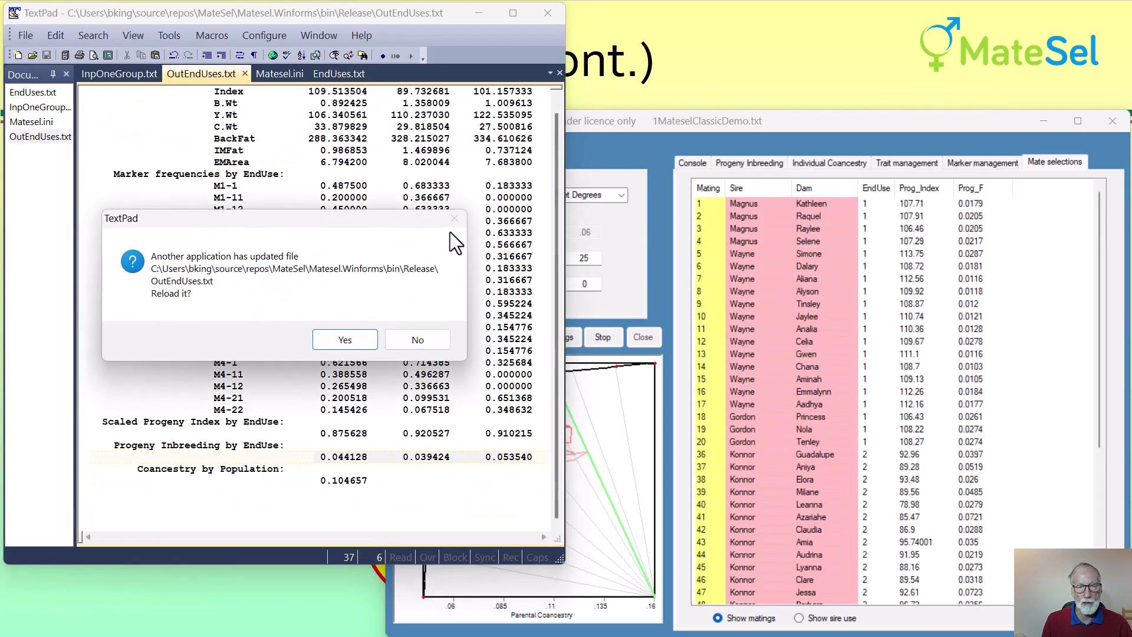
{"action": "left_click_drag", "start_coordinate": [436, 215], "coordinate": [414, 467]}
{"action": "left_click", "coordinate": [447, 588]}
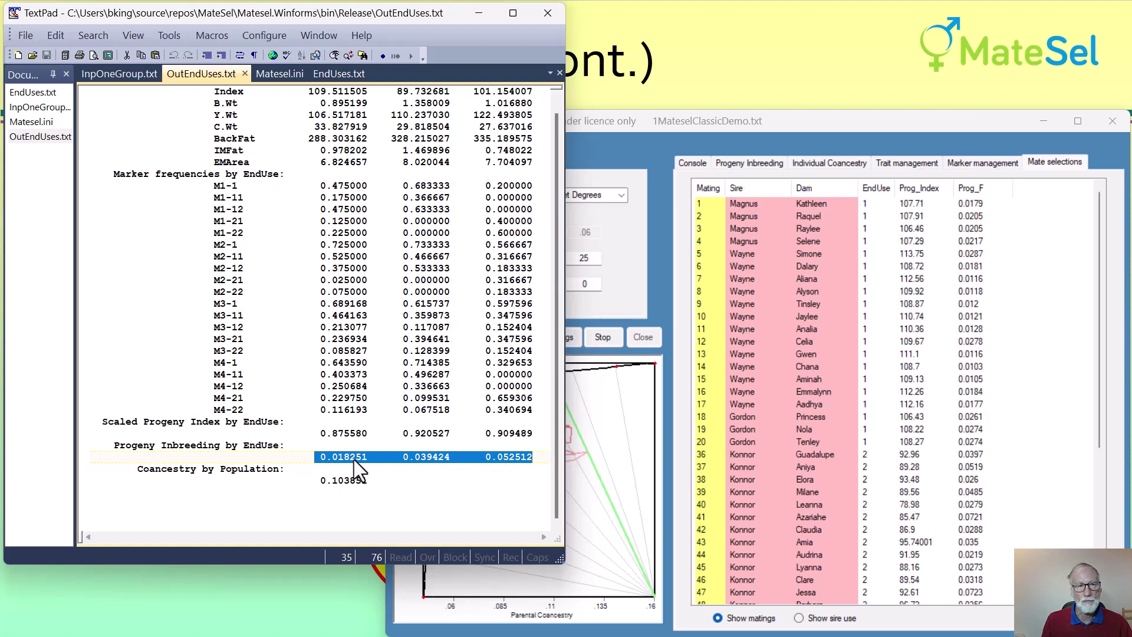
In EndUses.txt, set the first EndUse's extra weighting for progeny inbreeding to 1.00 and save the file
{"action": "left_click", "coordinate": [30, 92]}
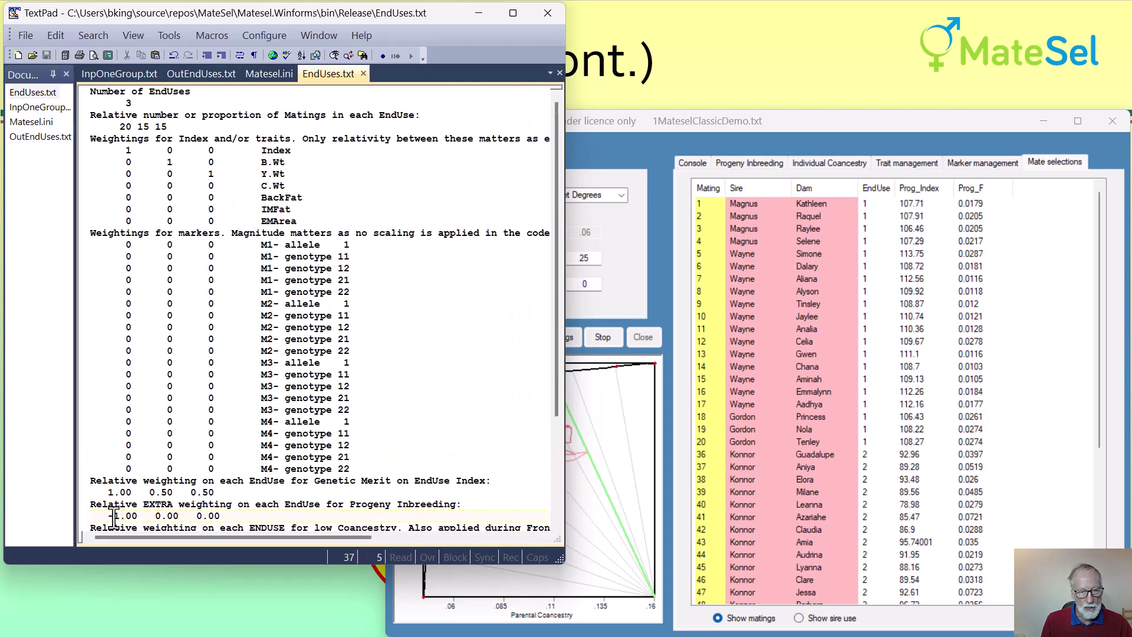
{"action": "key", "text": "BackSpace"}
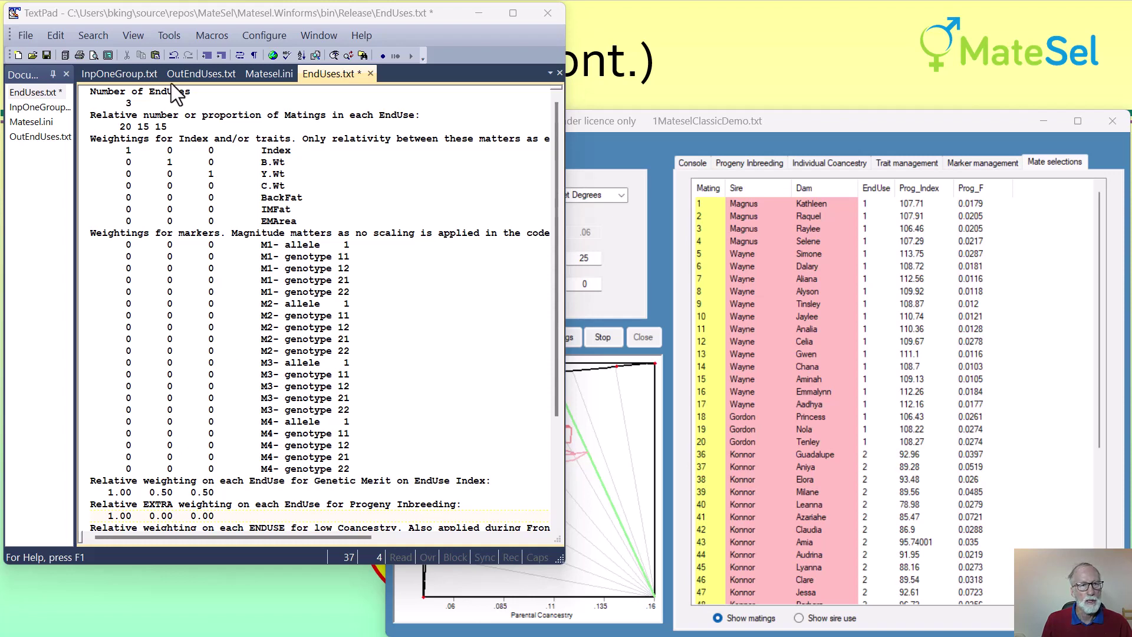
{"action": "left_click", "coordinate": [46, 55]}
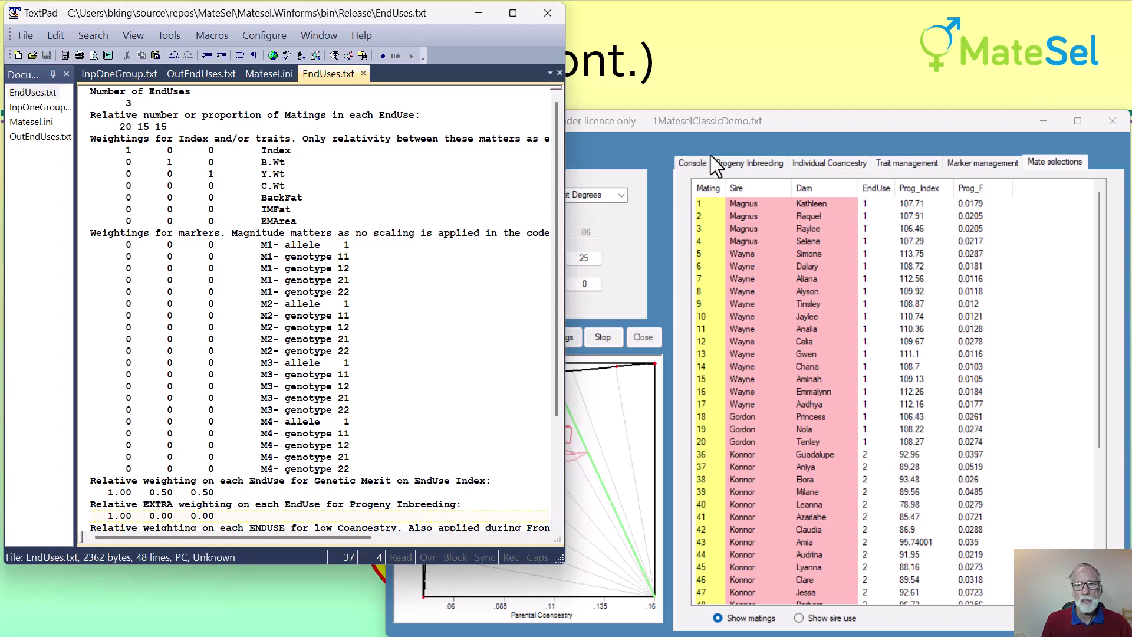
Switch to MateSel and print the matings under the positive inbreeding weighting, and reload OutEndUses.txt in TextPad
{"action": "left_click", "coordinate": [709, 126]}
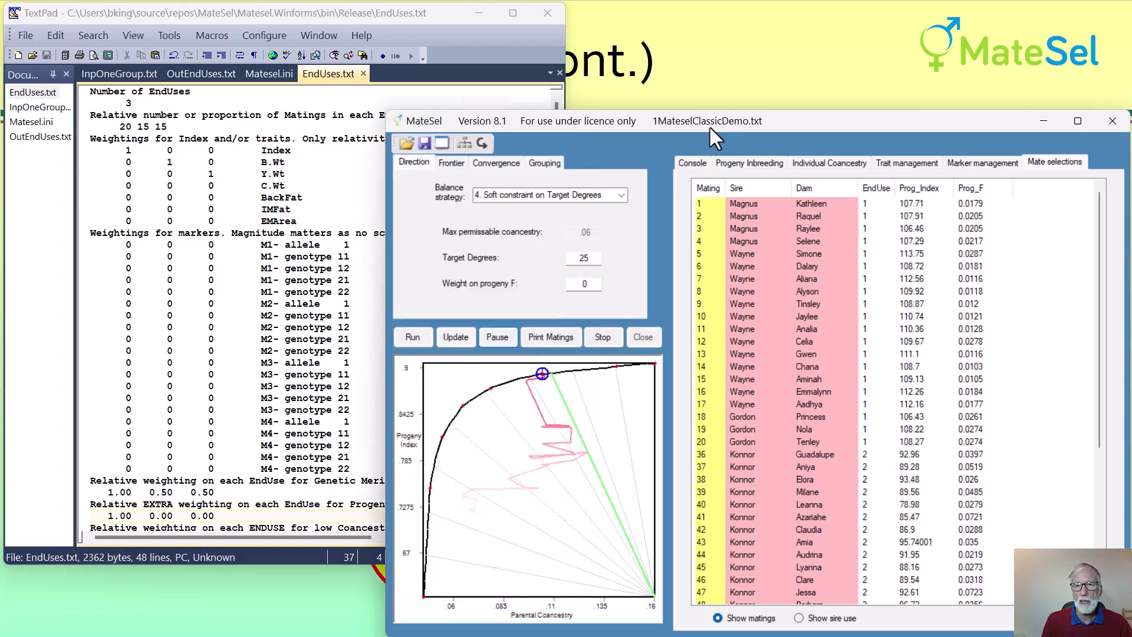
{"action": "left_click", "coordinate": [552, 337]}
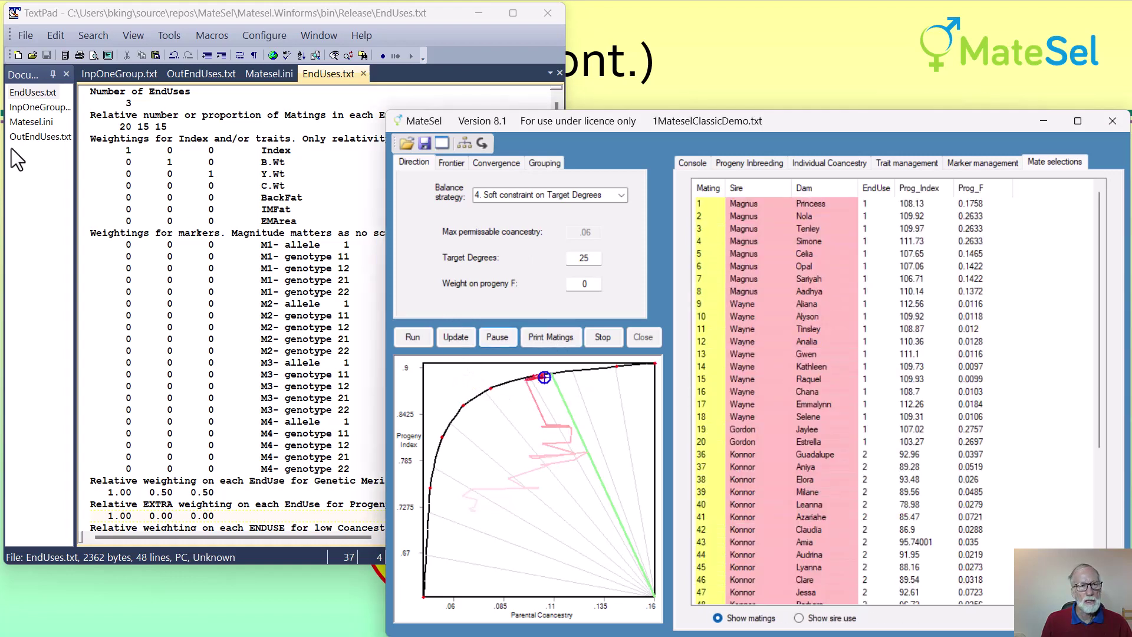
{"action": "left_click", "coordinate": [30, 139]}
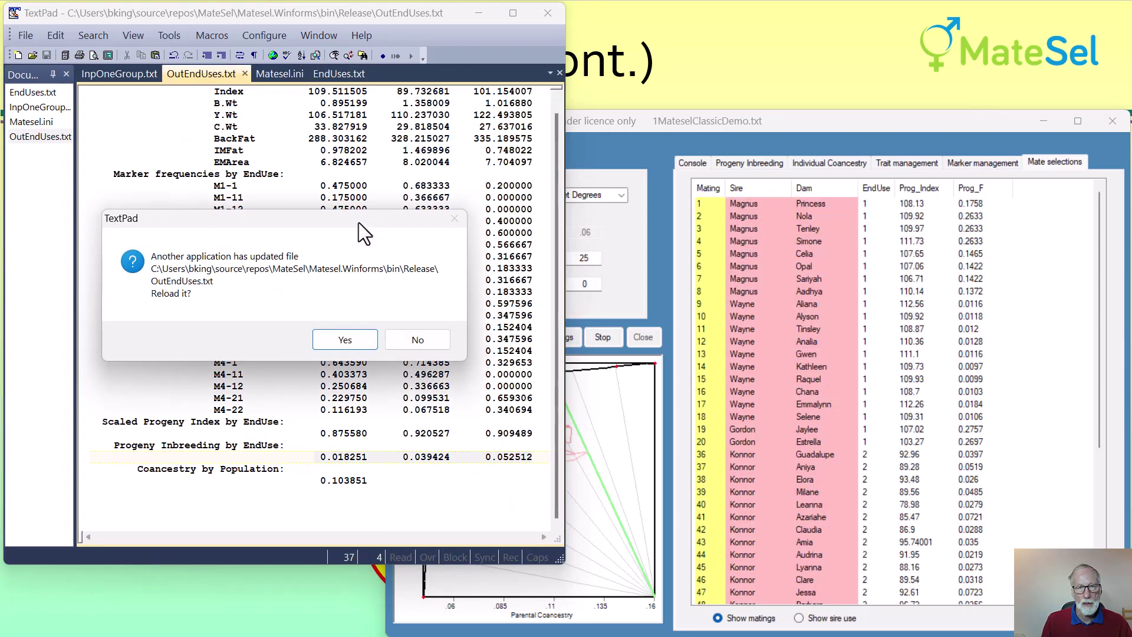
{"action": "left_click_drag", "start_coordinate": [358, 222], "coordinate": [442, 480]}
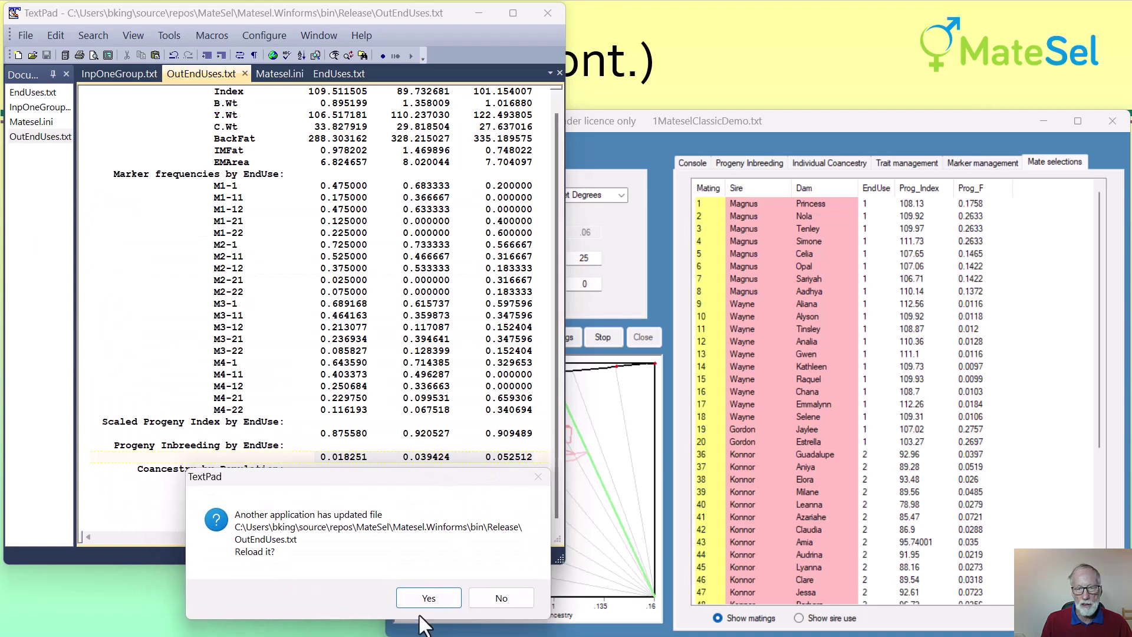
{"action": "left_click", "coordinate": [428, 598]}
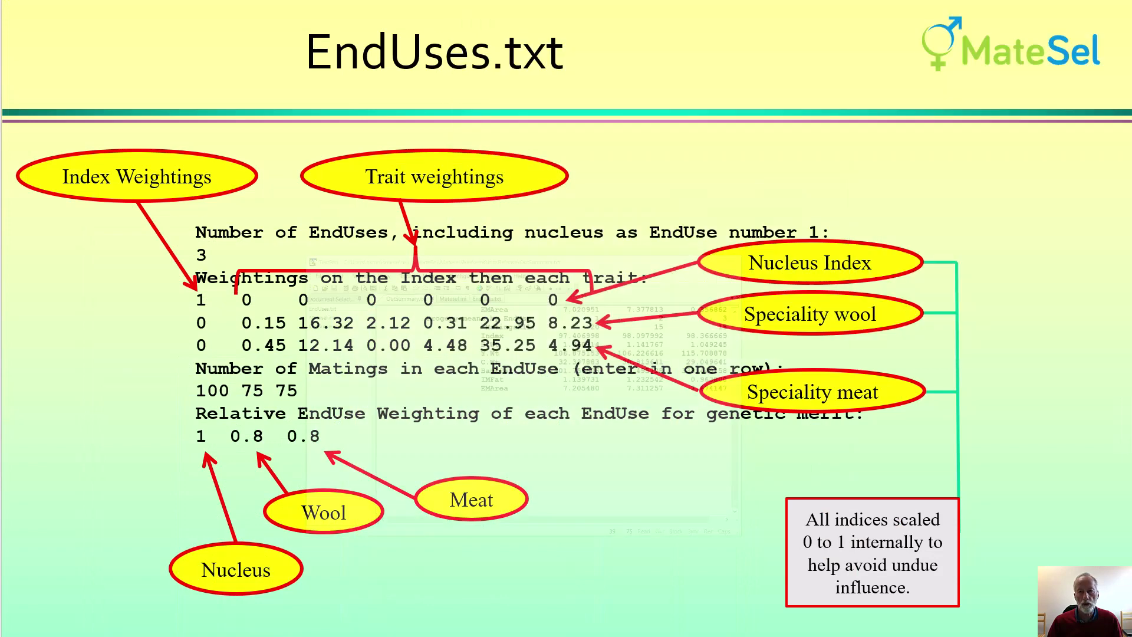
{"action": "left_click", "coordinate": [634, 425]}
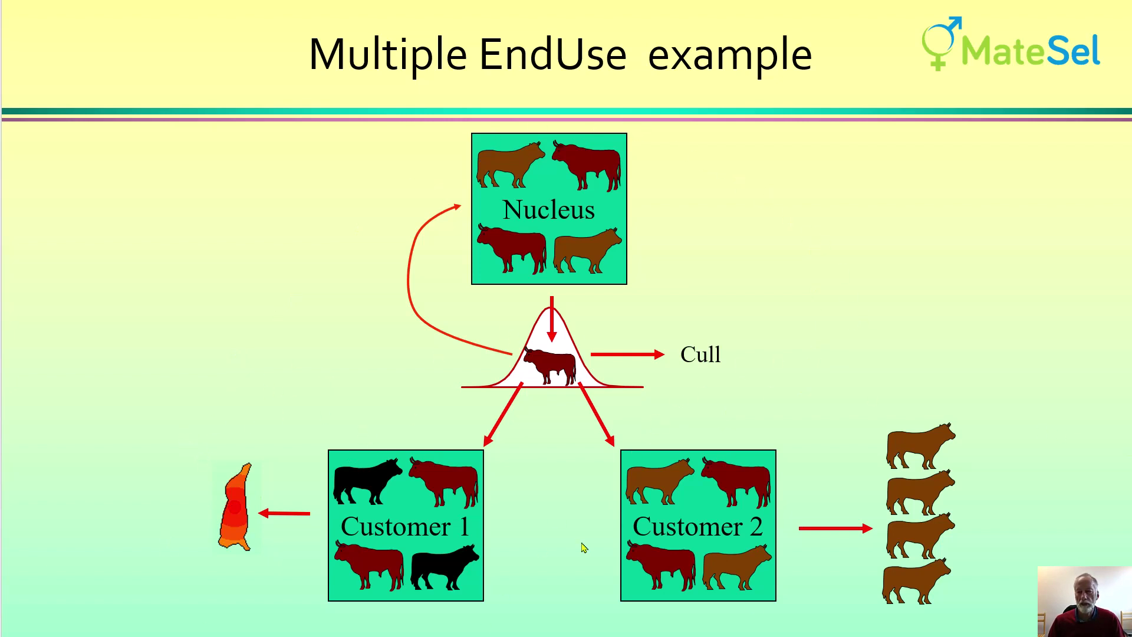
{"action": "left_click", "coordinate": [947, 340]}
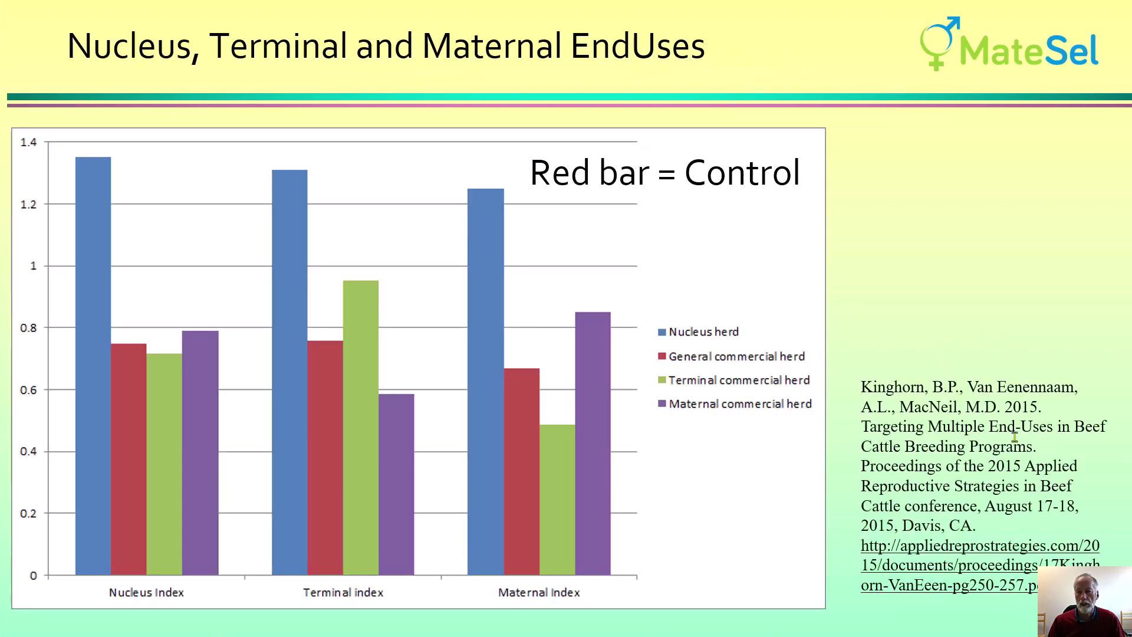